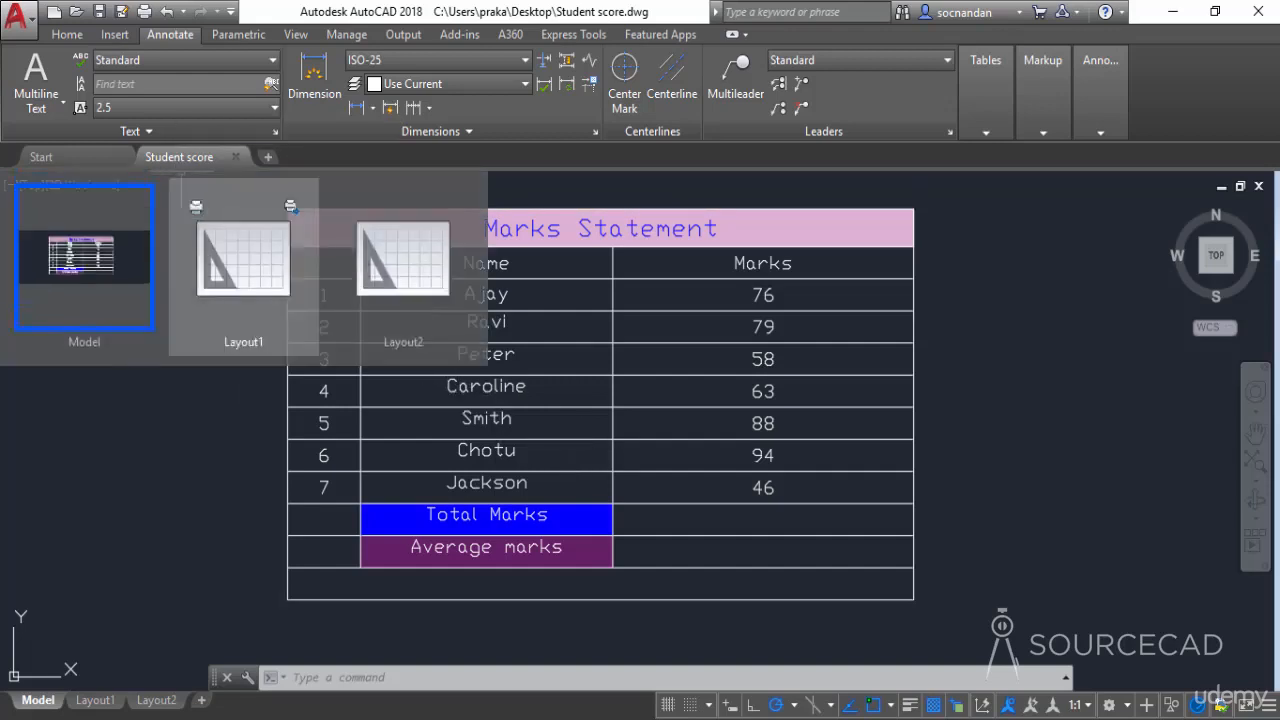
Step: Insert a Filename field in the table's empty bottom row, formatted Uppercase with Filename only and no file extension
click(514, 582)
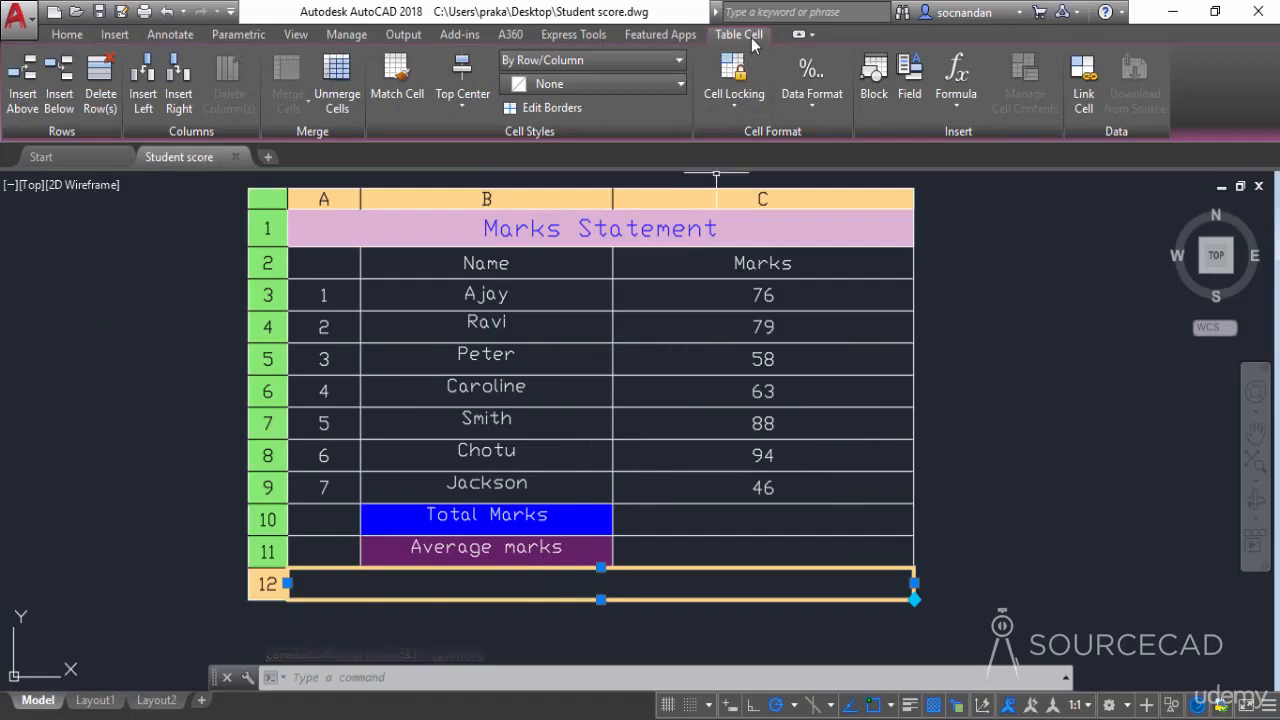
click(914, 84)
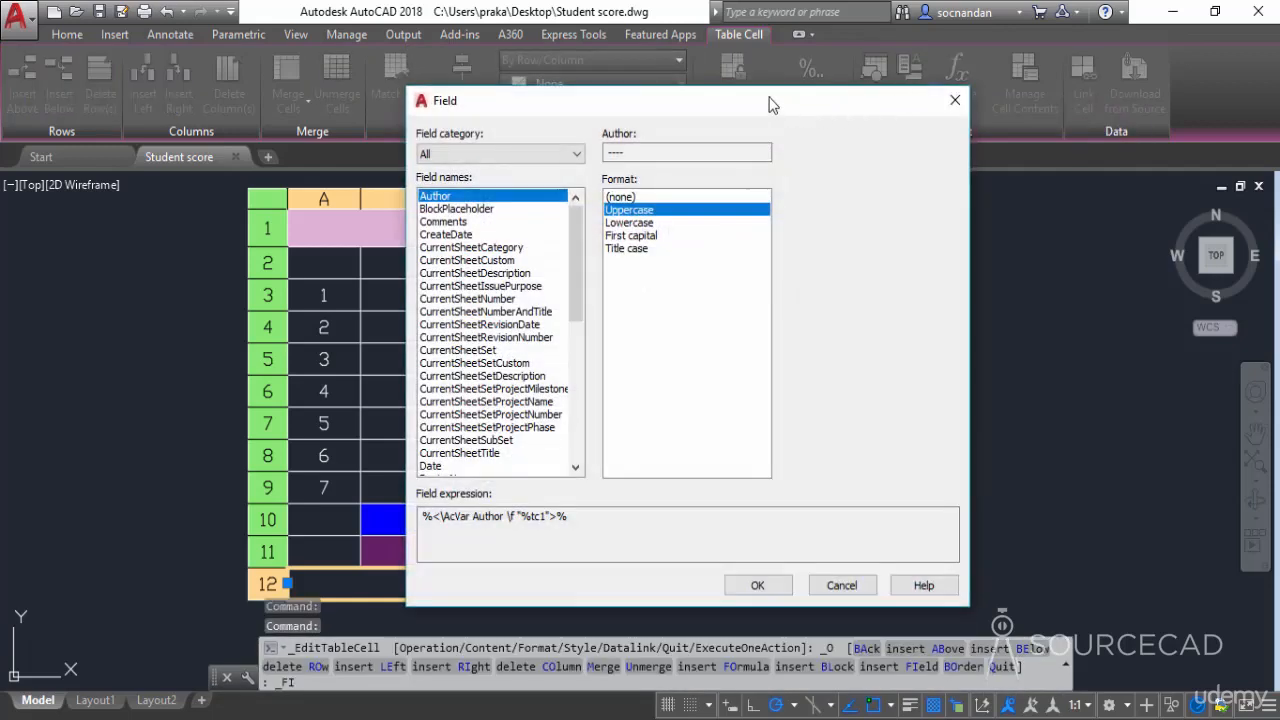
drag(805, 106, 755, 100)
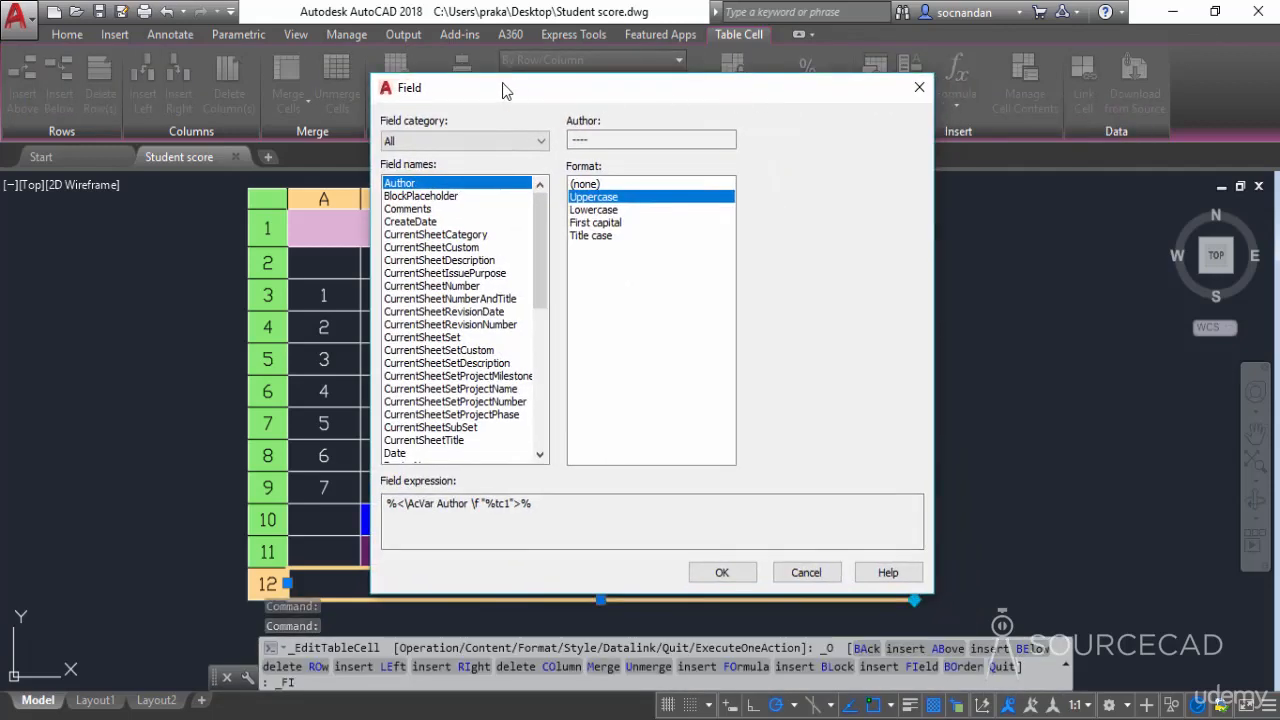
drag(540, 215, 540, 275)
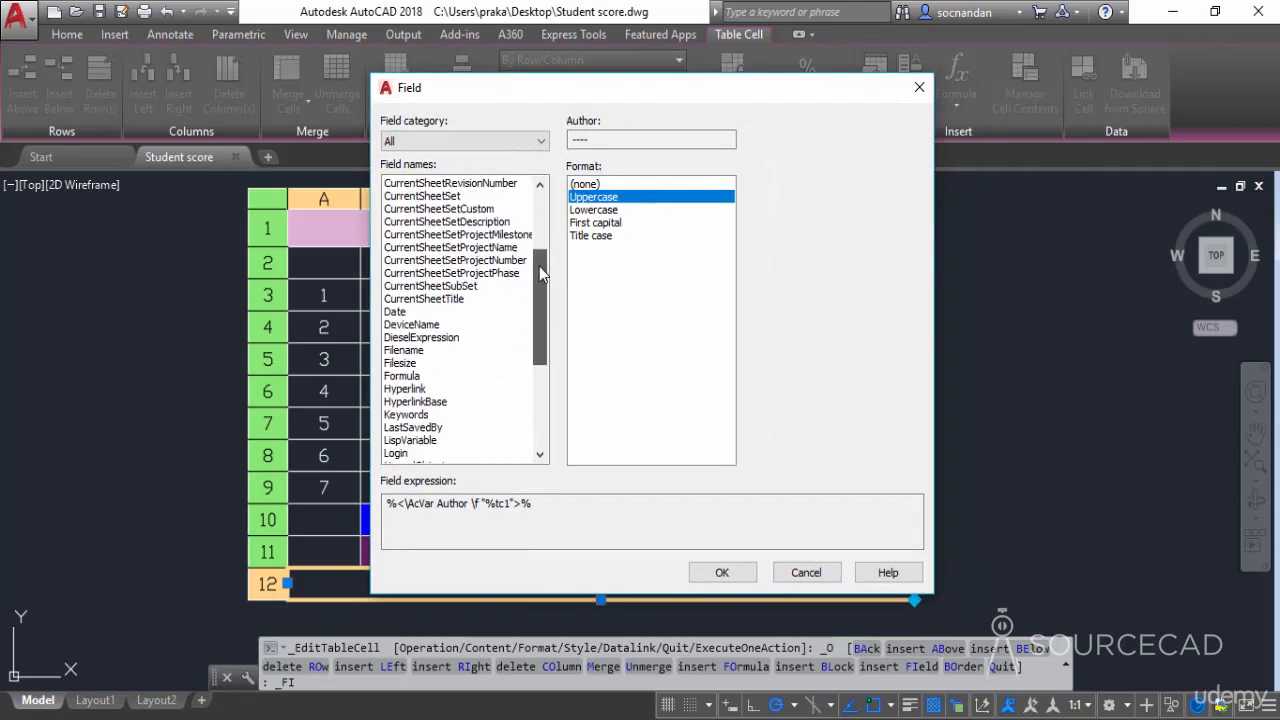
click(406, 351)
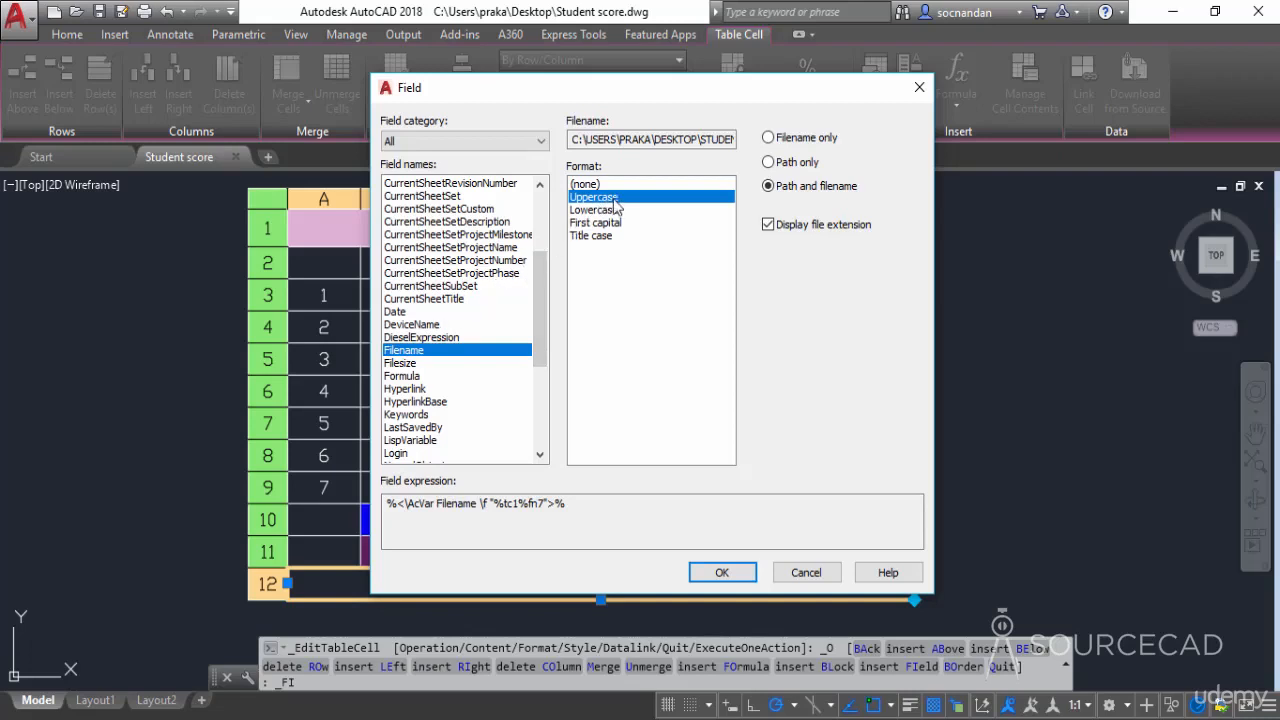
click(803, 140)
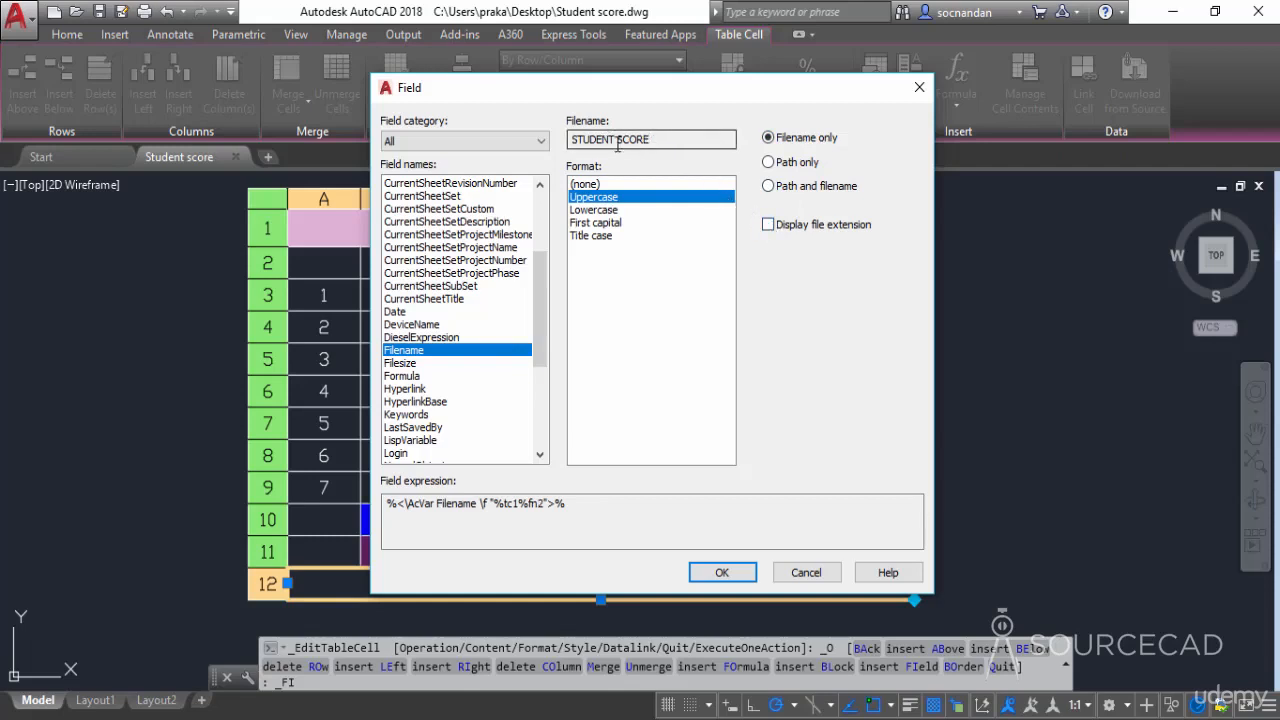
click(722, 571)
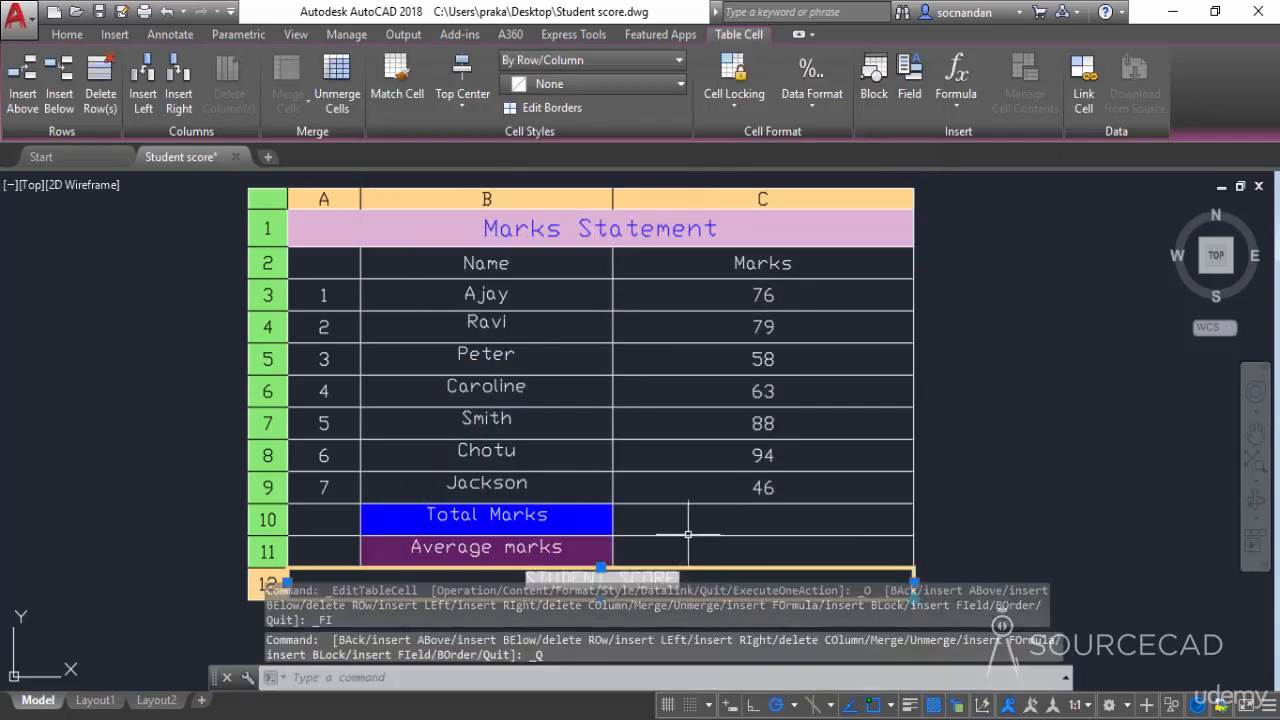
Step: Examine the filename field's text in the table's bottom row up close and deselect its cell
middle_drag(666, 535, 666, 380)
scroll(586, 423, up, 2)
scroll(532, 428, up, 3)
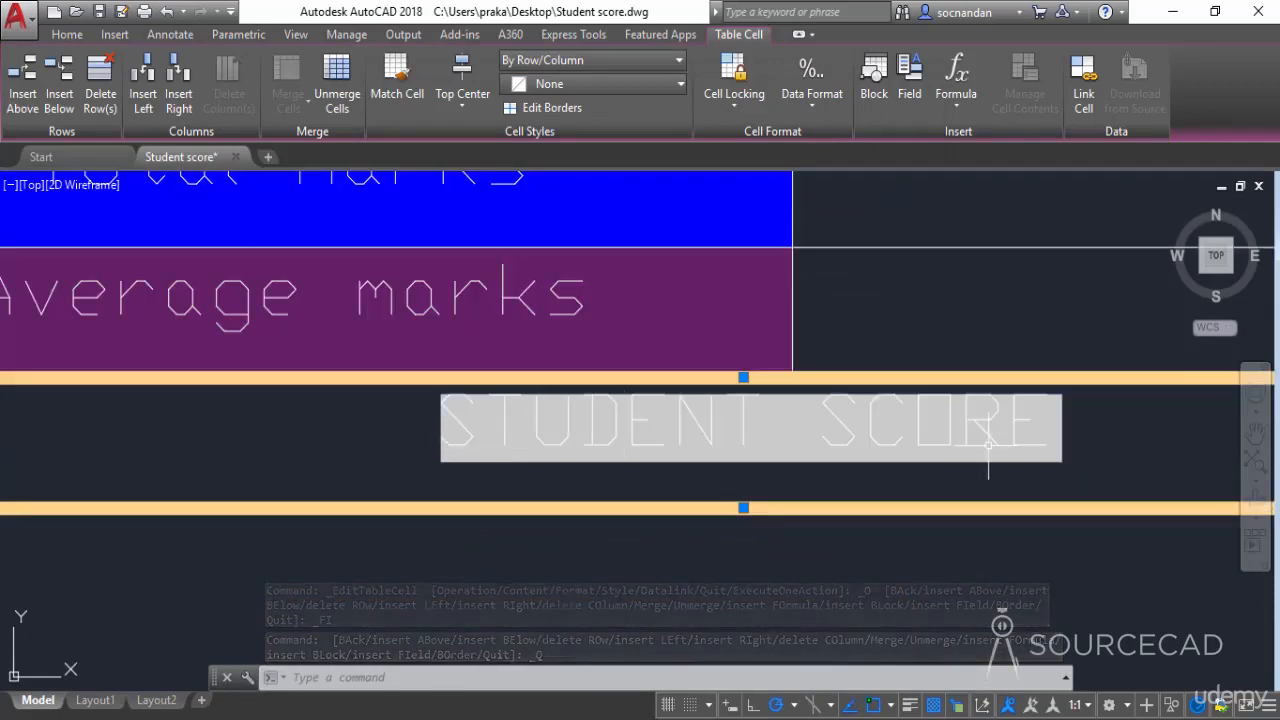
scroll(1082, 430, down, 4)
middle_drag(1106, 383, 771, 511)
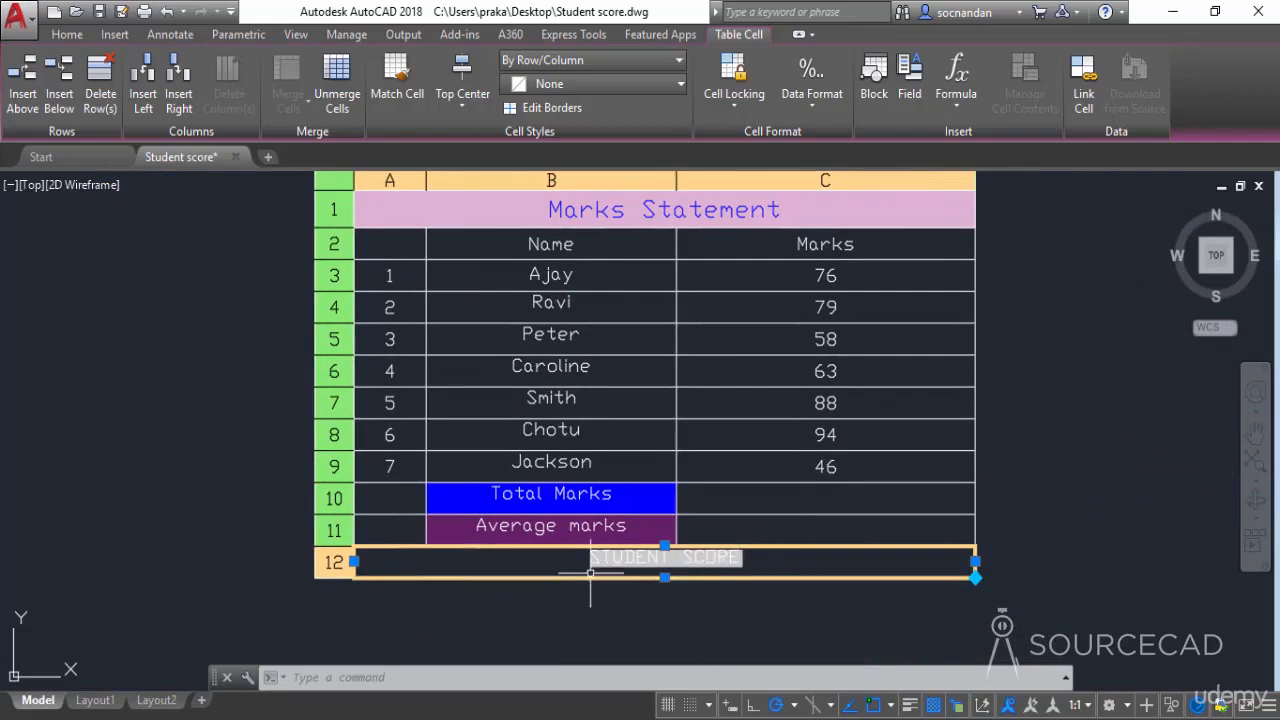
middle_drag(583, 557, 575, 598)
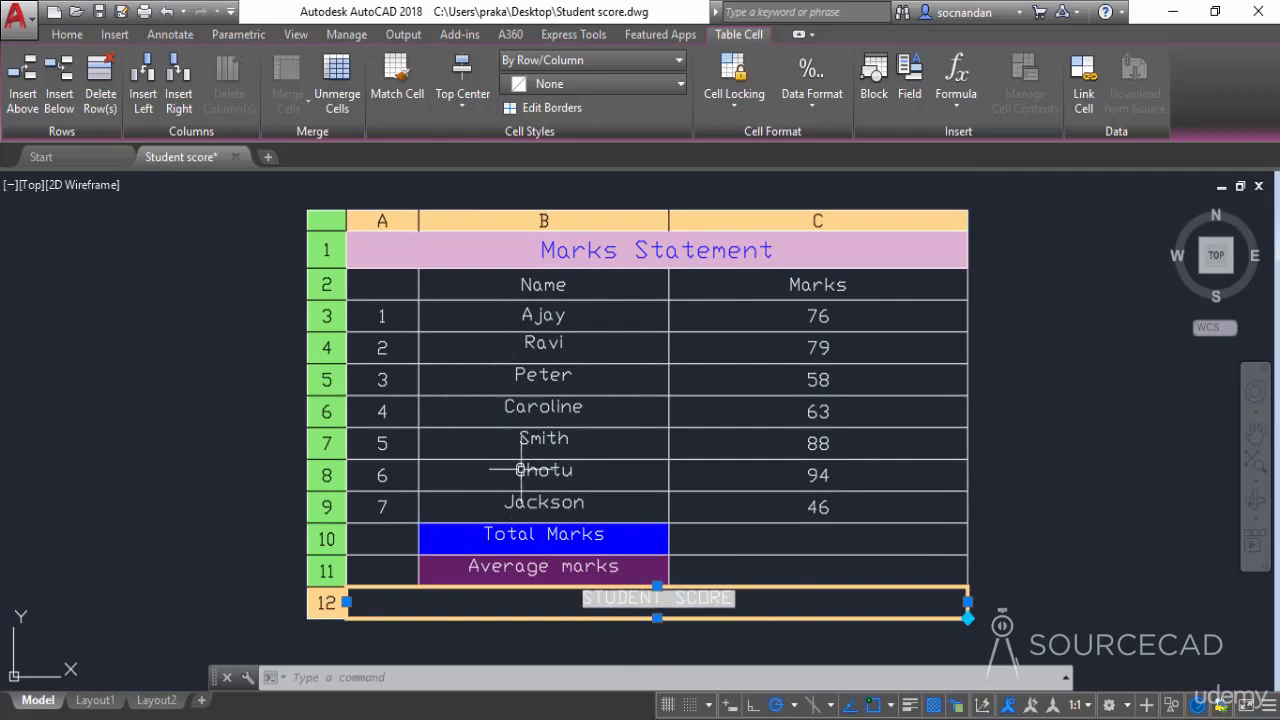
scroll(618, 598, up, 4)
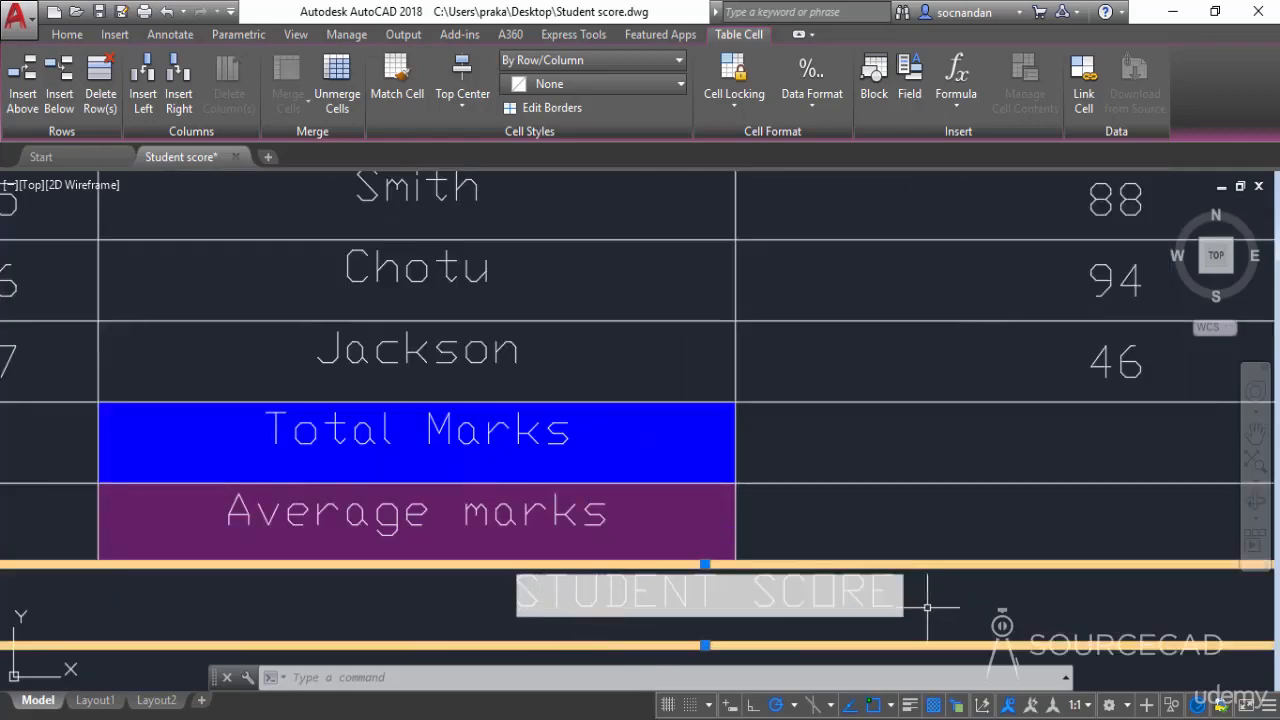
scroll(828, 610, up, 2)
scroll(828, 610, up, 2)
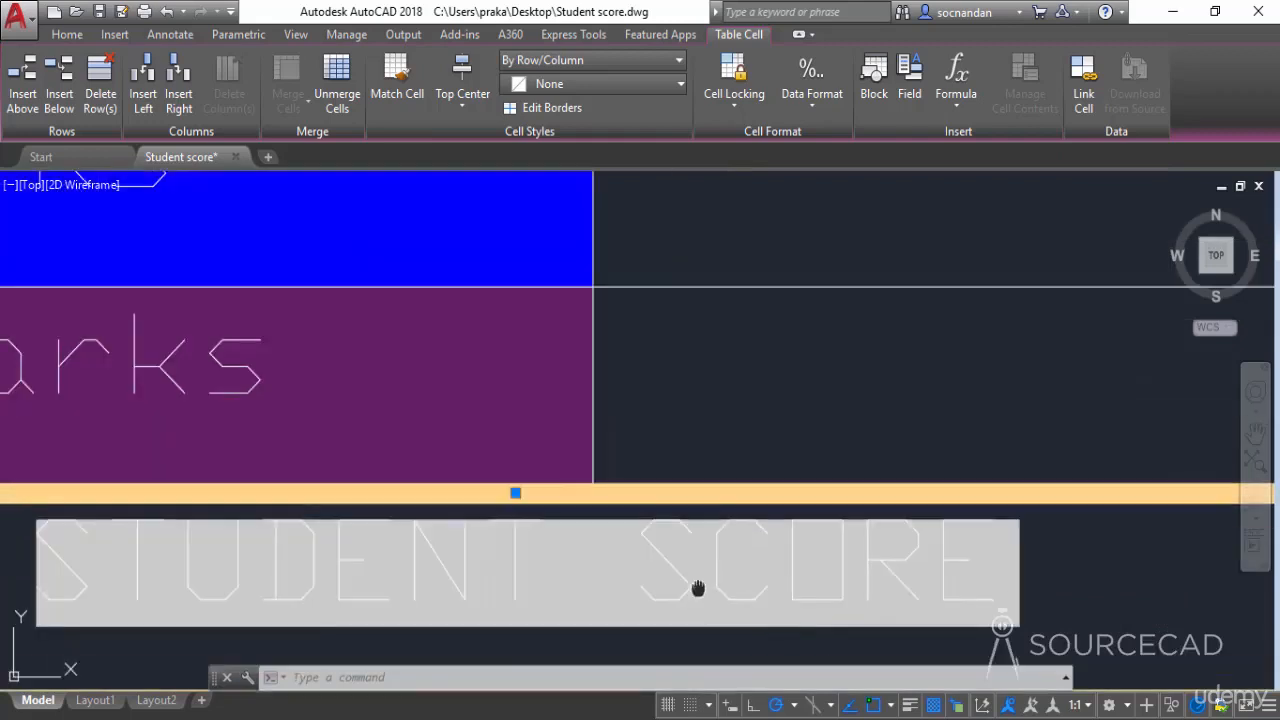
middle_drag(697, 588, 727, 493)
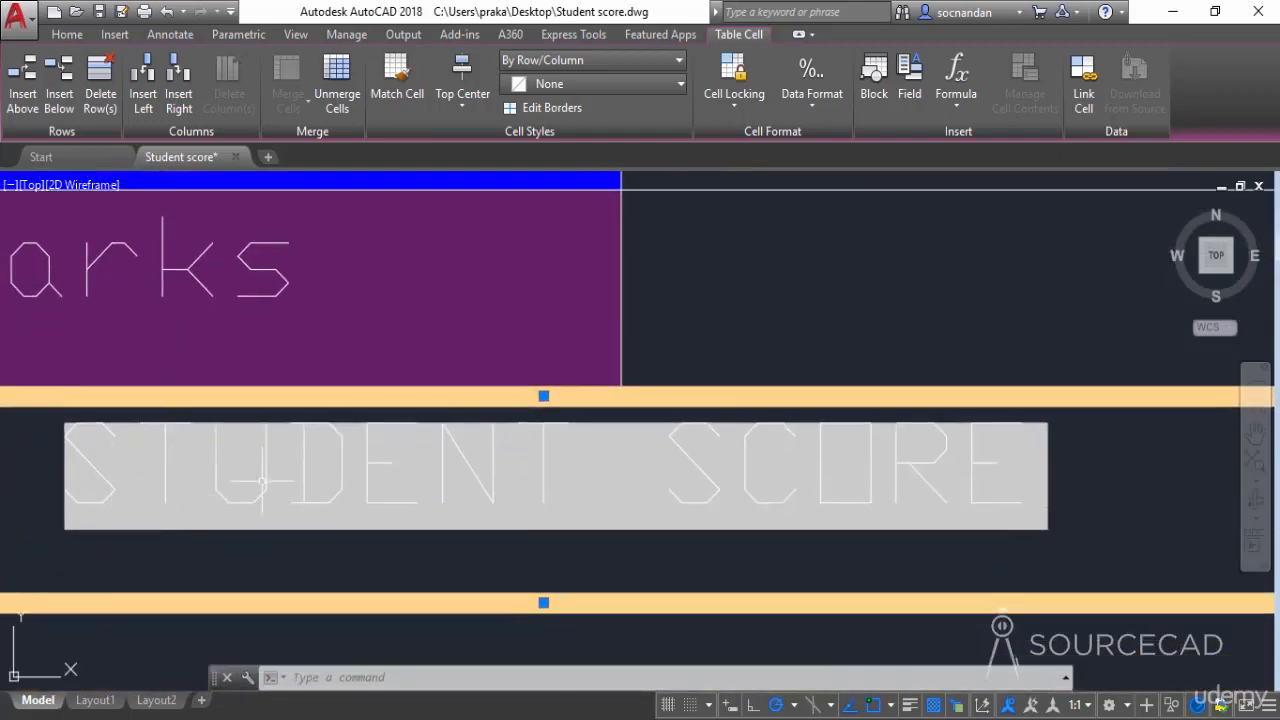
click(713, 635)
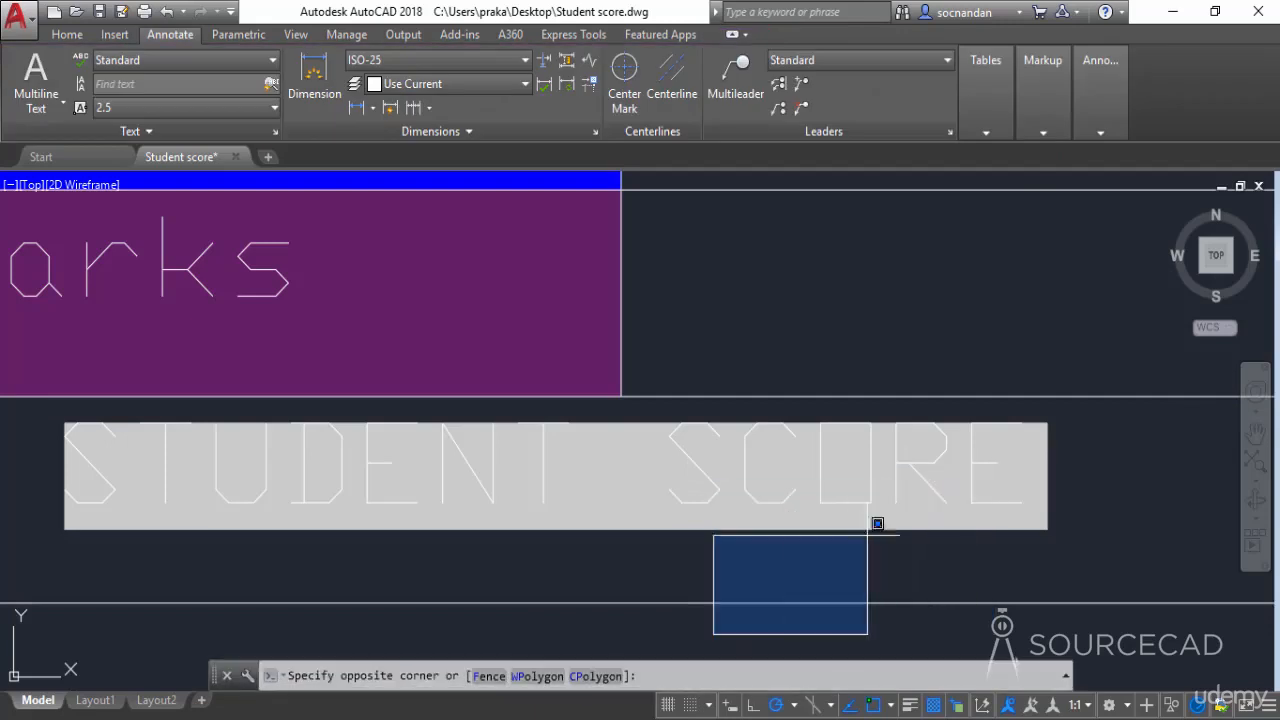
click(815, 618)
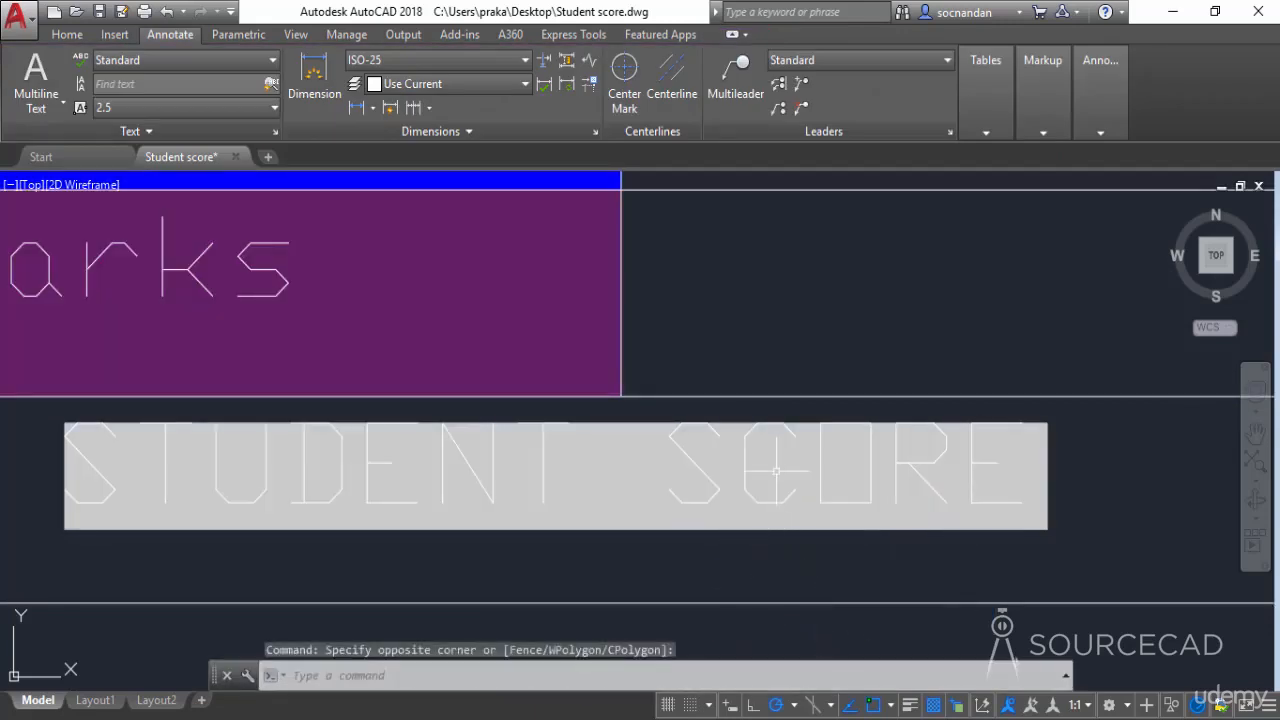
click(806, 422)
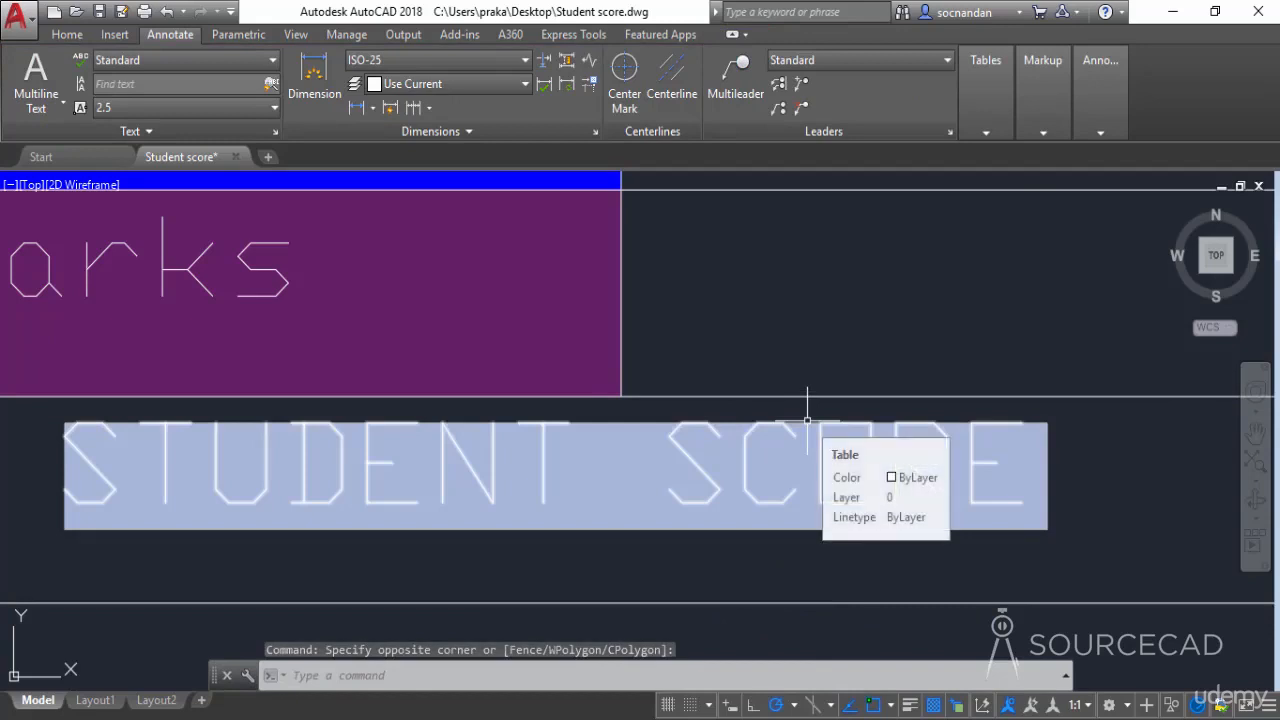
scroll(807, 420, down, 5)
scroll(807, 420, down, 3)
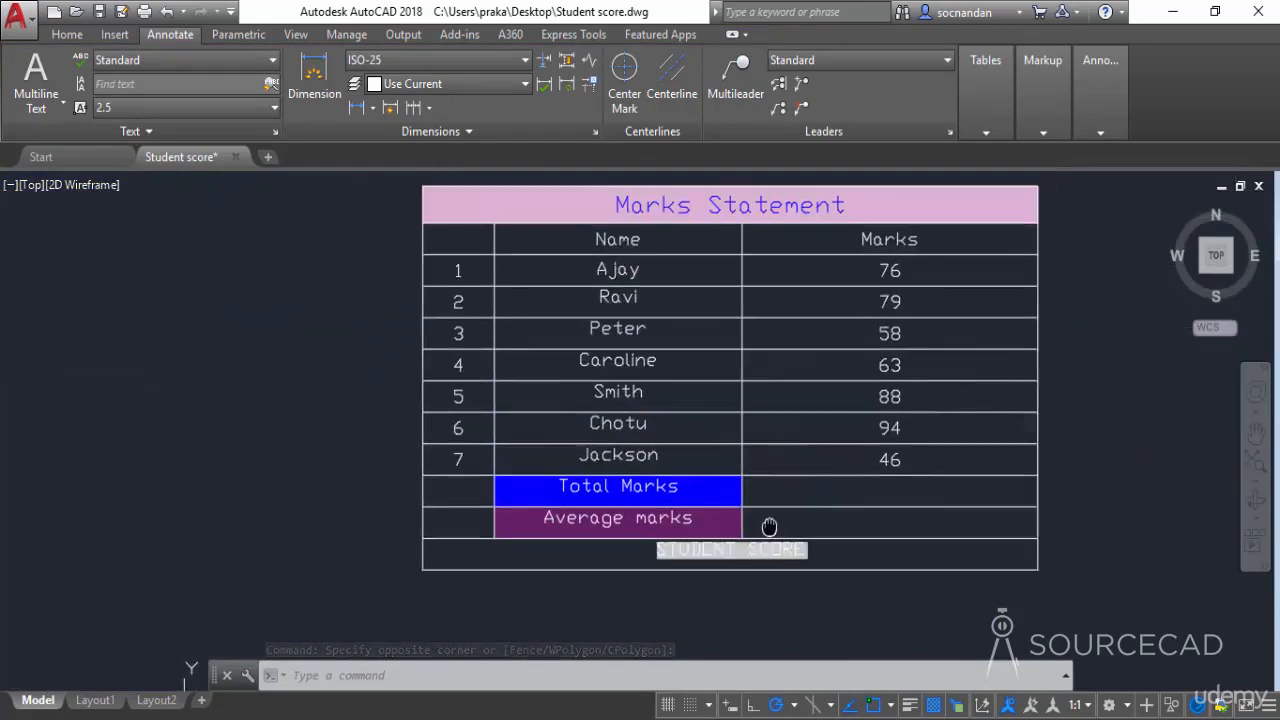
Step: Save the drawing to the Desktop under the new name Student score card and check the filename field in the table
click(121, 13)
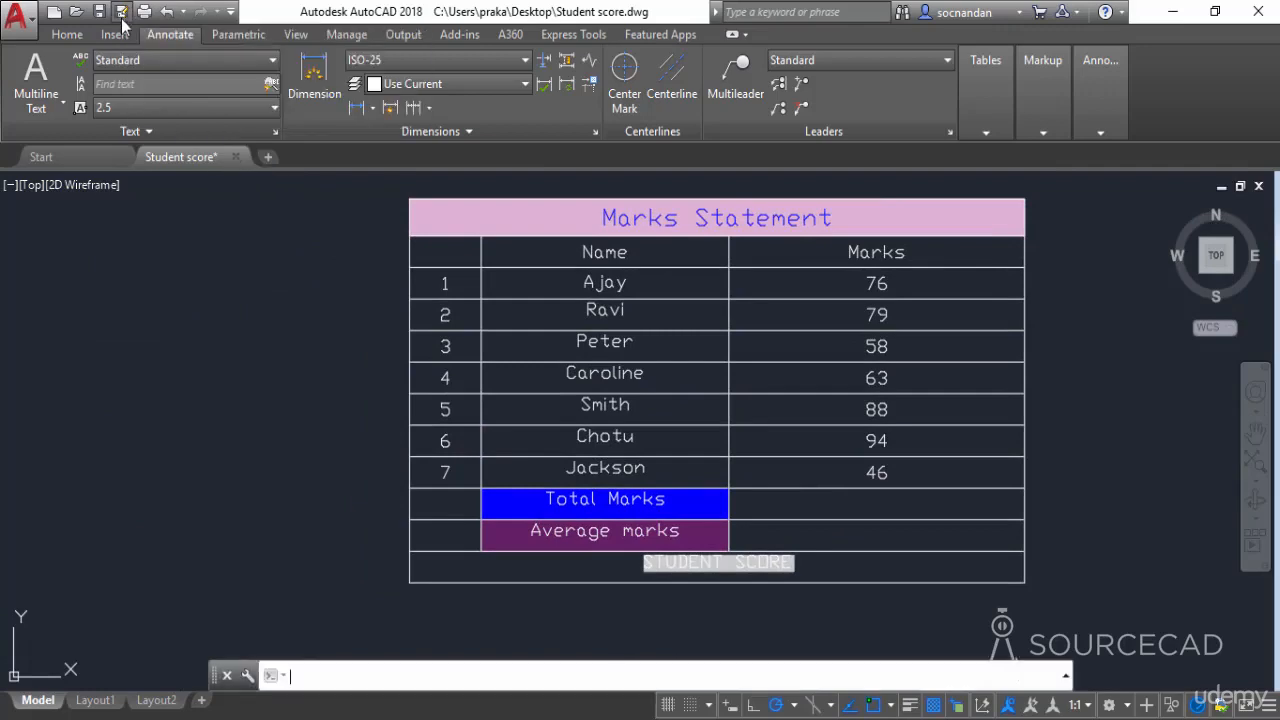
click(400, 435)
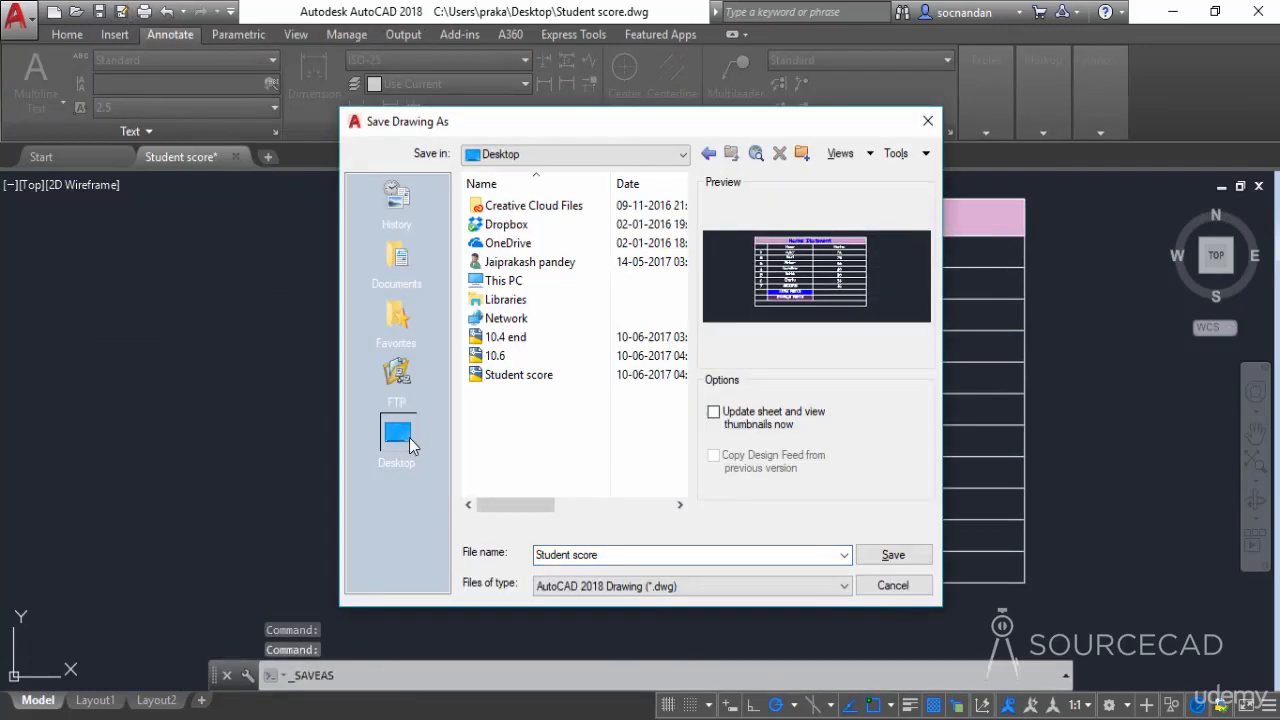
click(628, 555)
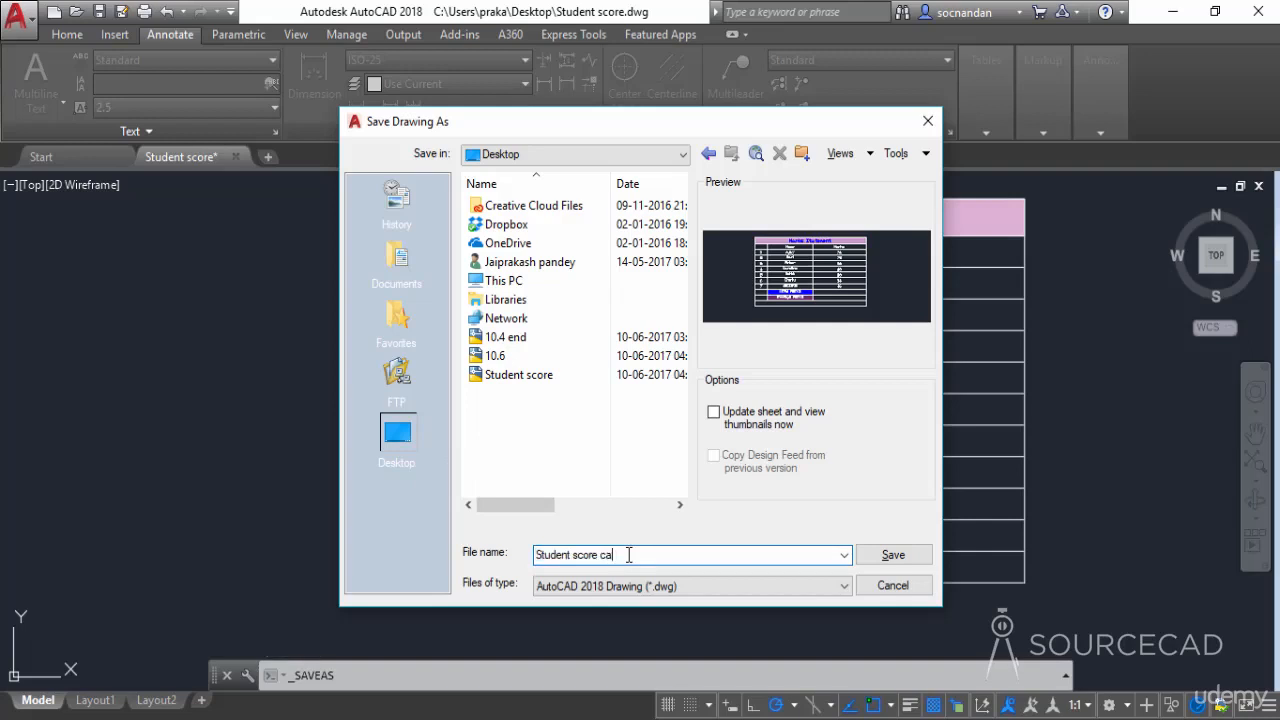
click(893, 557)
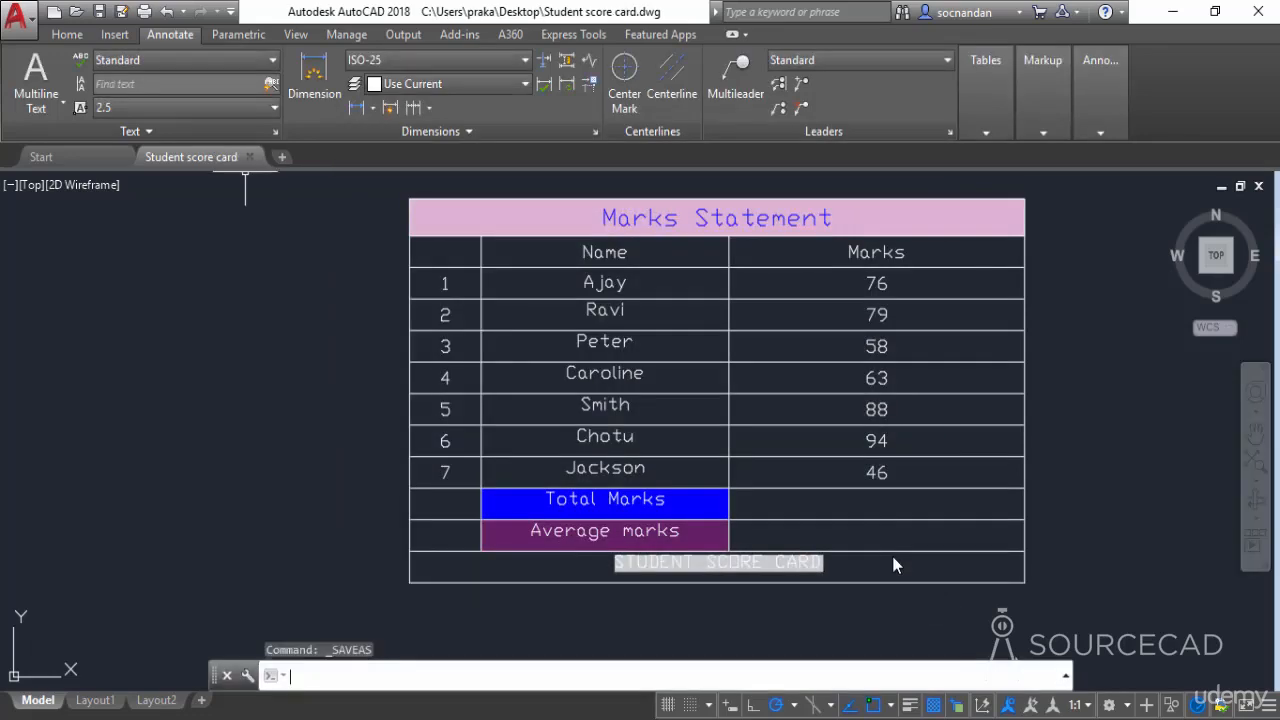
scroll(790, 560, up, 4)
double_click(455, 558)
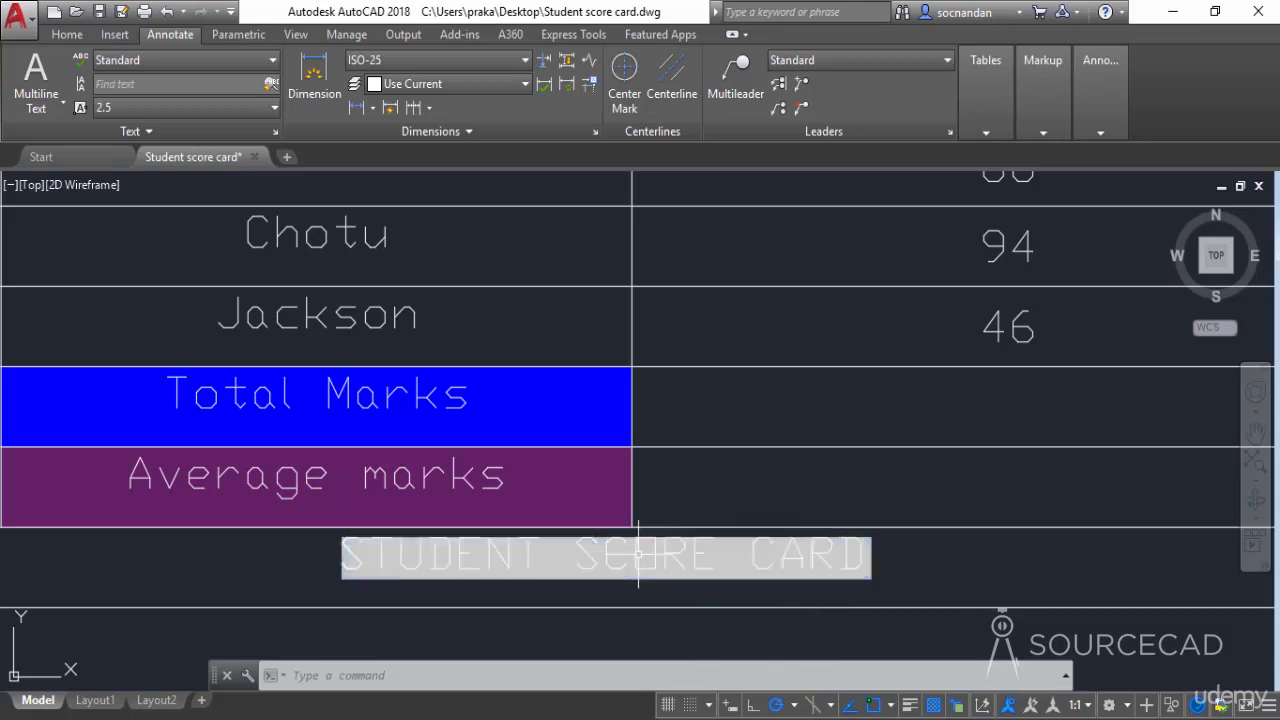
scroll(511, 556, down, 5)
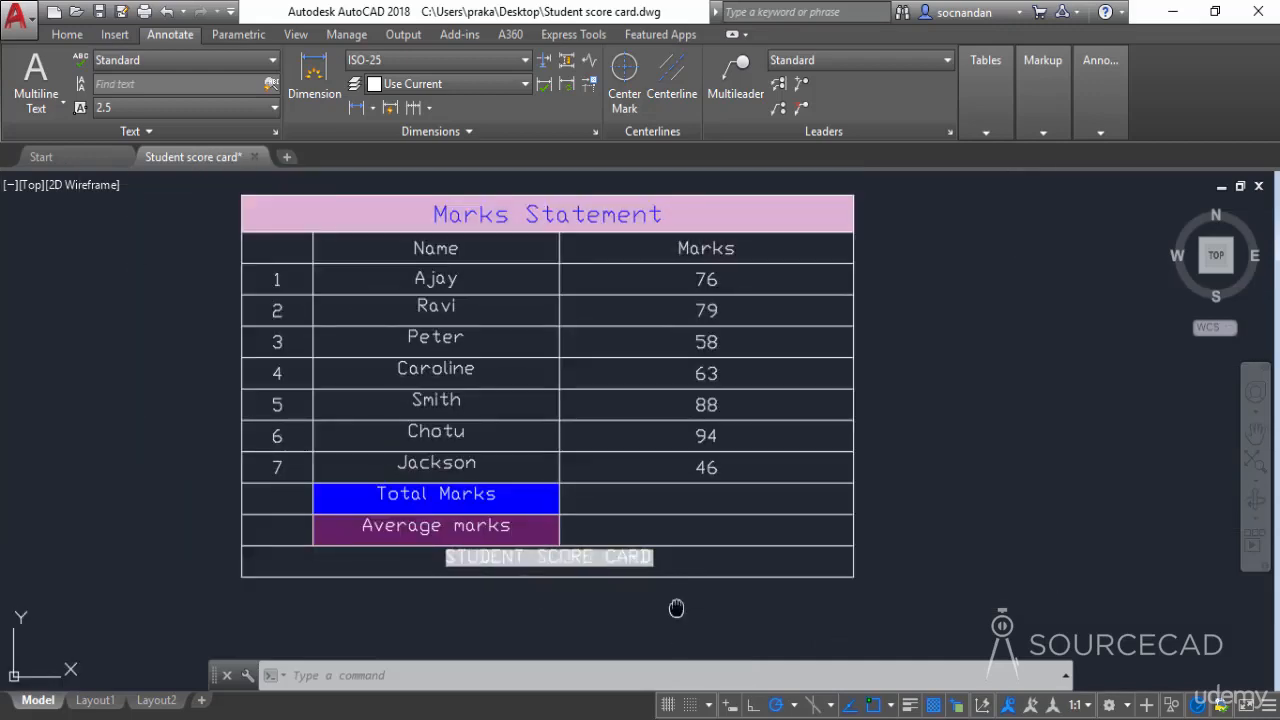
middle_drag(677, 603, 734, 625)
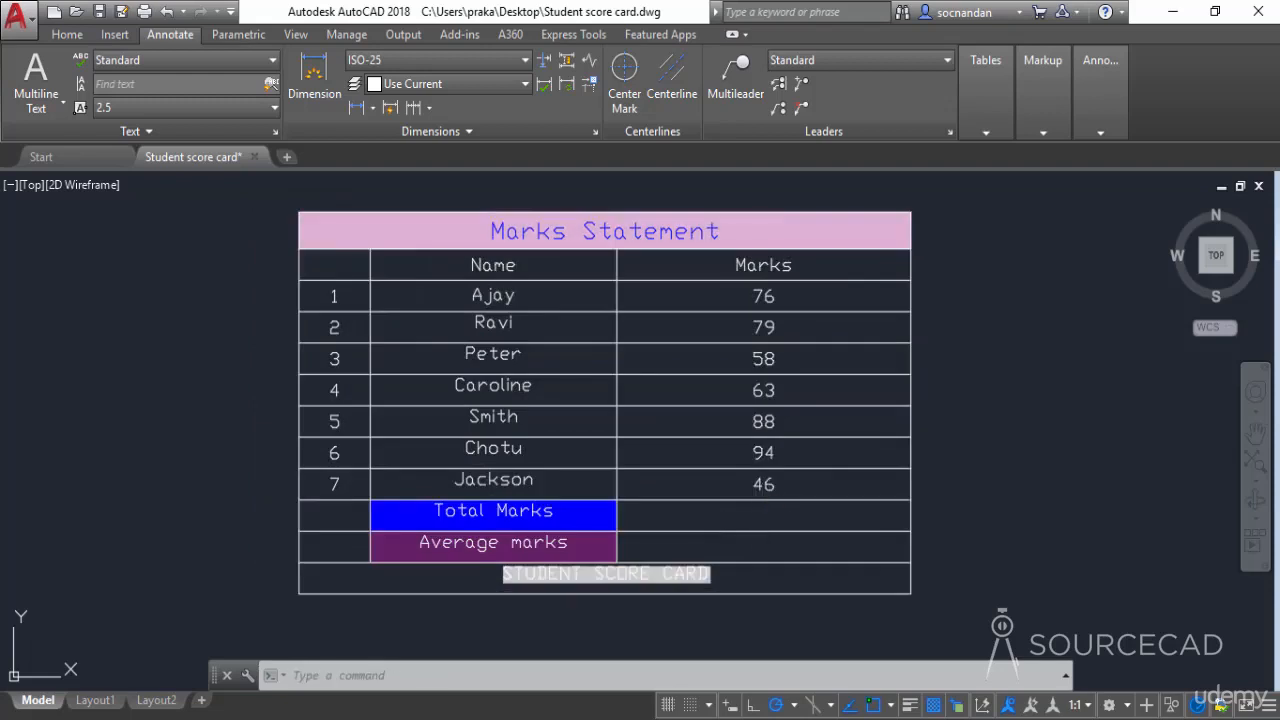
Step: Insert a Sum formula over cells C3:C9 in the empty cell beside Total Marks and inspect the result
click(763, 517)
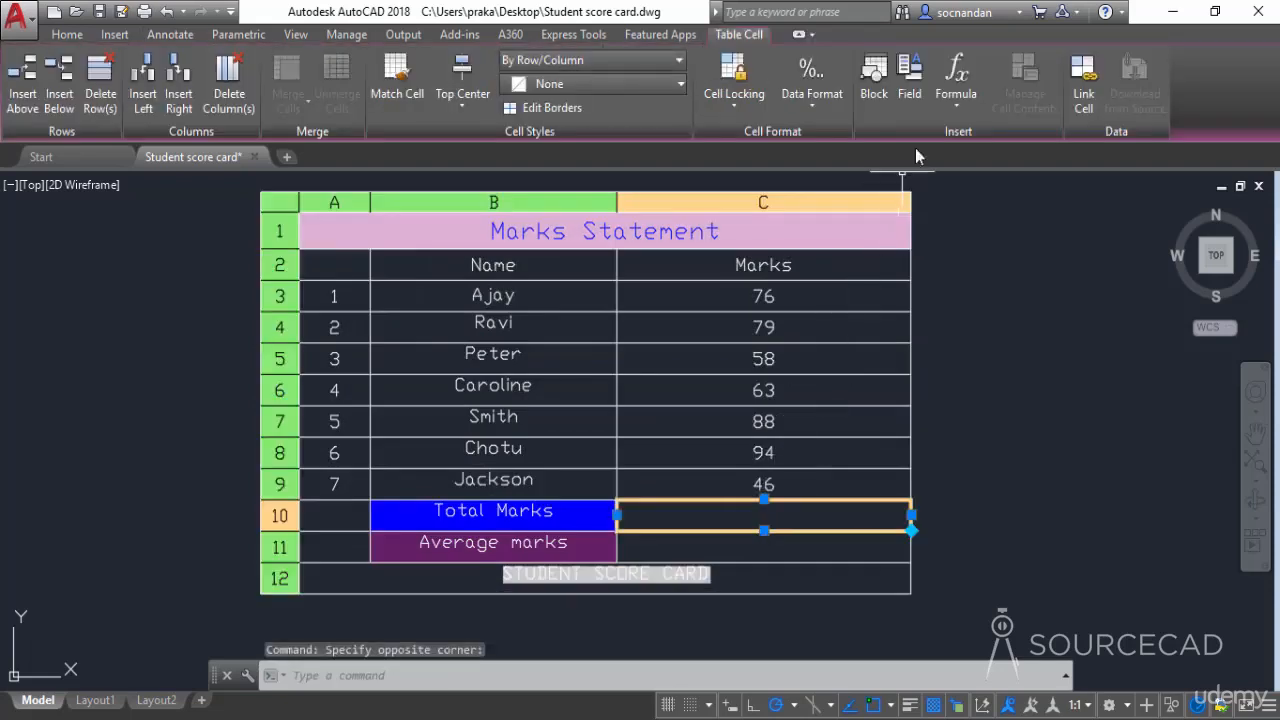
click(953, 108)
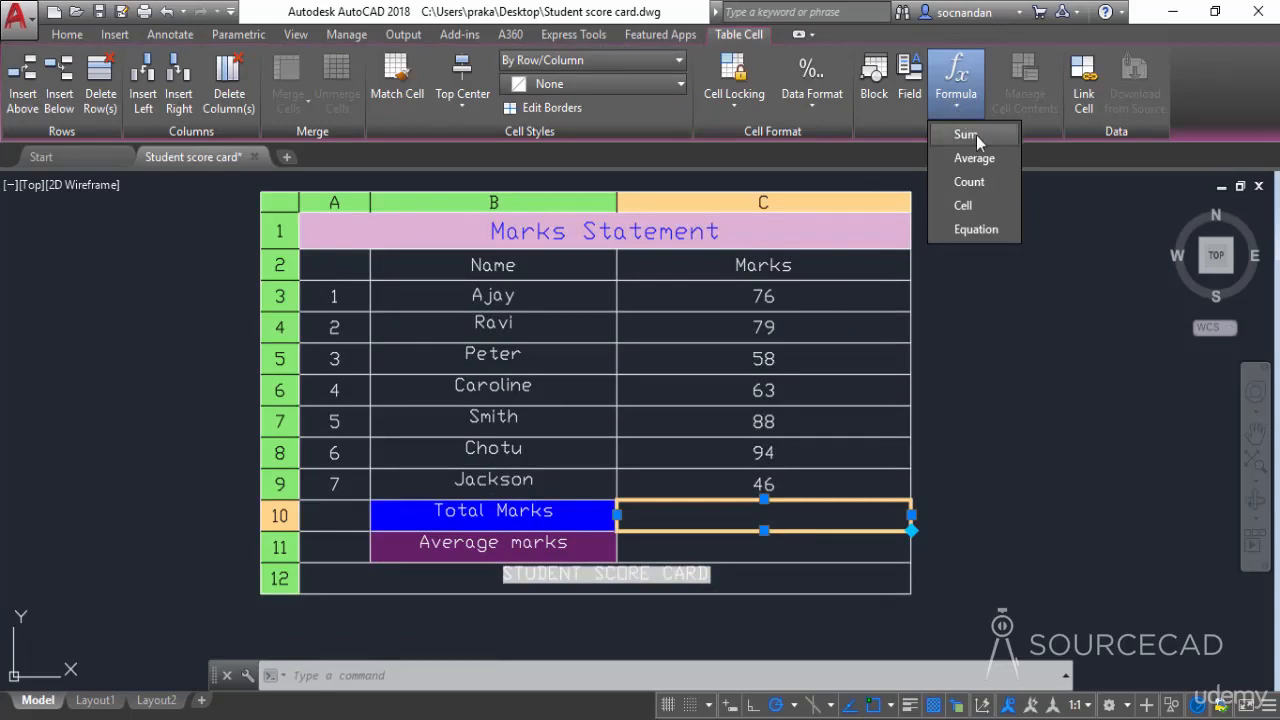
click(966, 135)
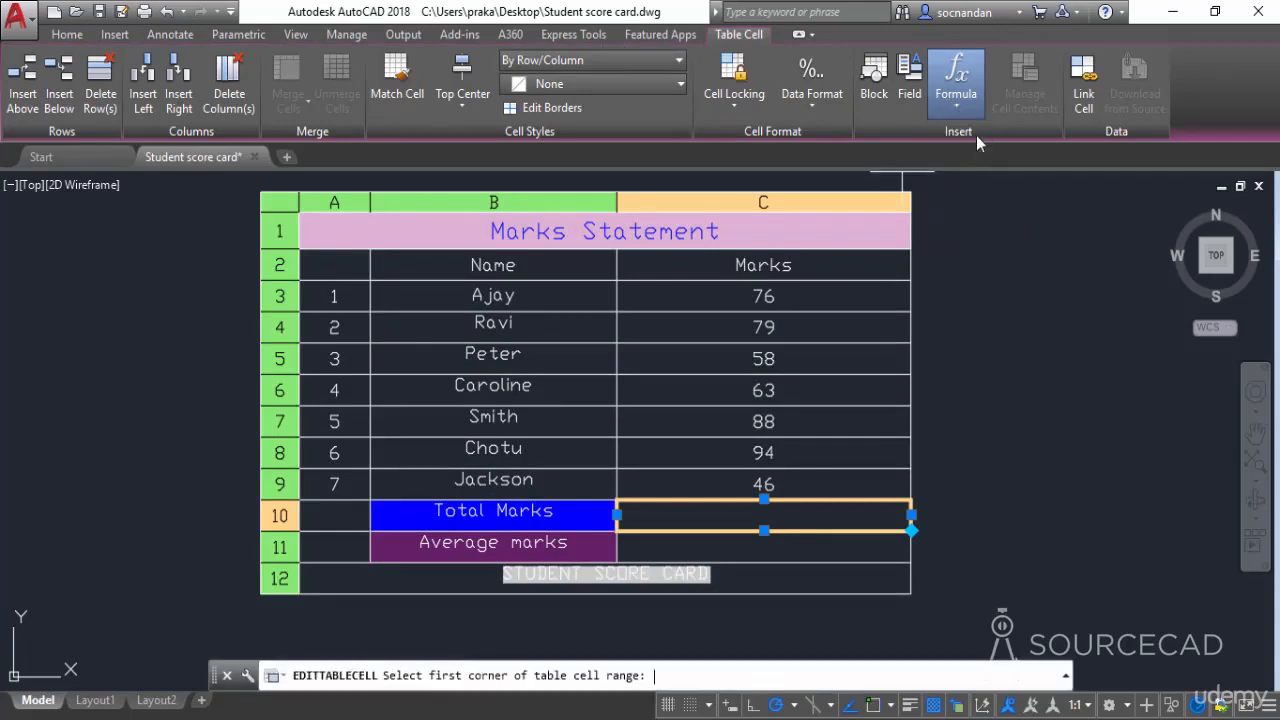
click(837, 295)
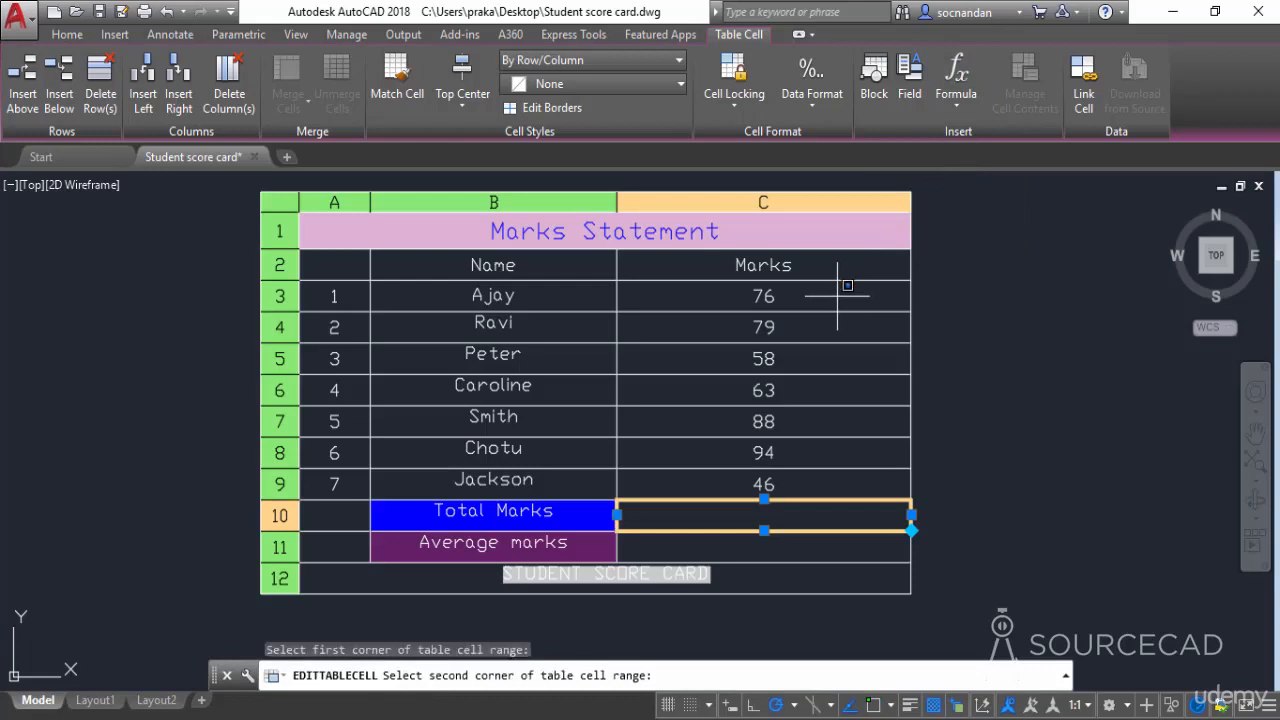
click(717, 468)
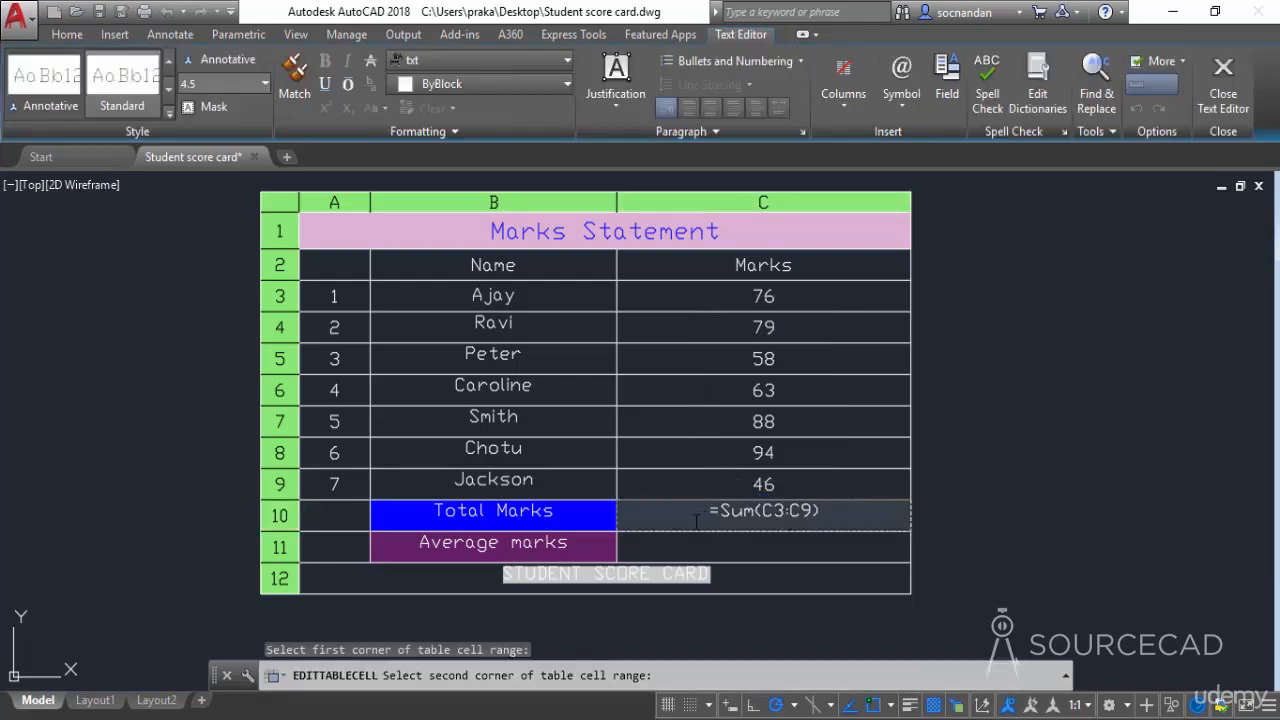
click(957, 493)
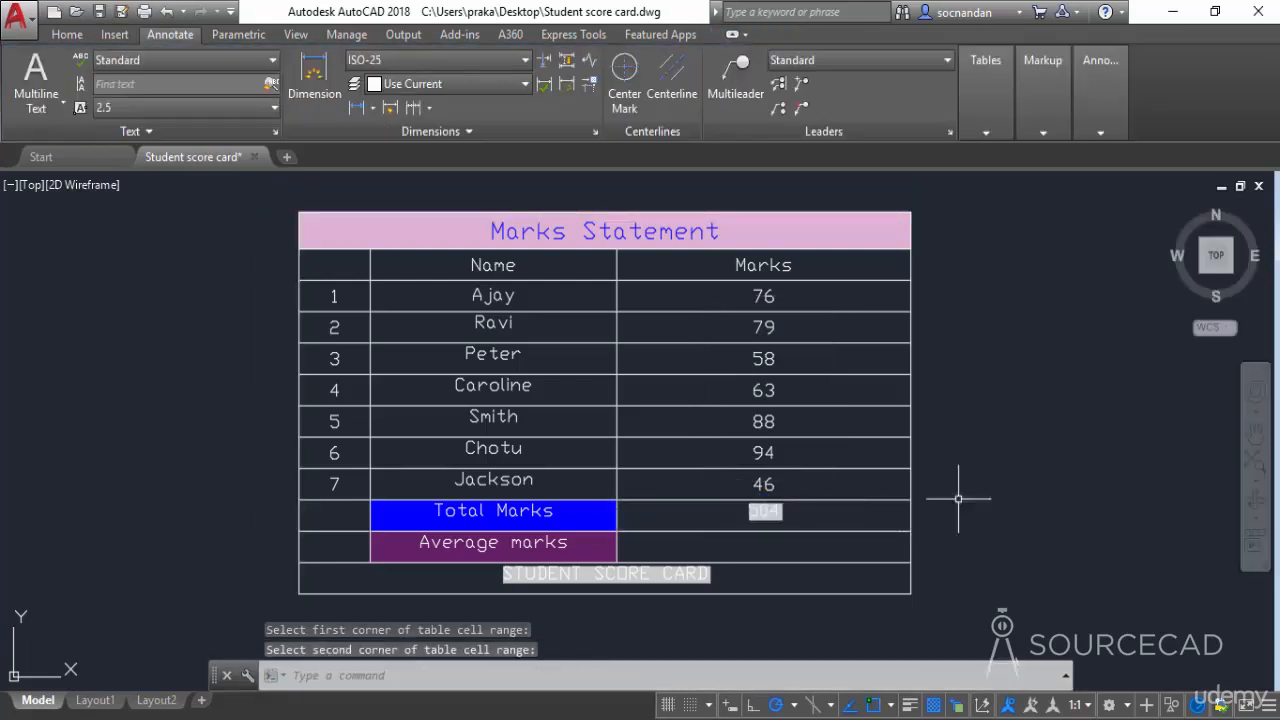
scroll(777, 523, up, 3)
scroll(766, 517, up, 2)
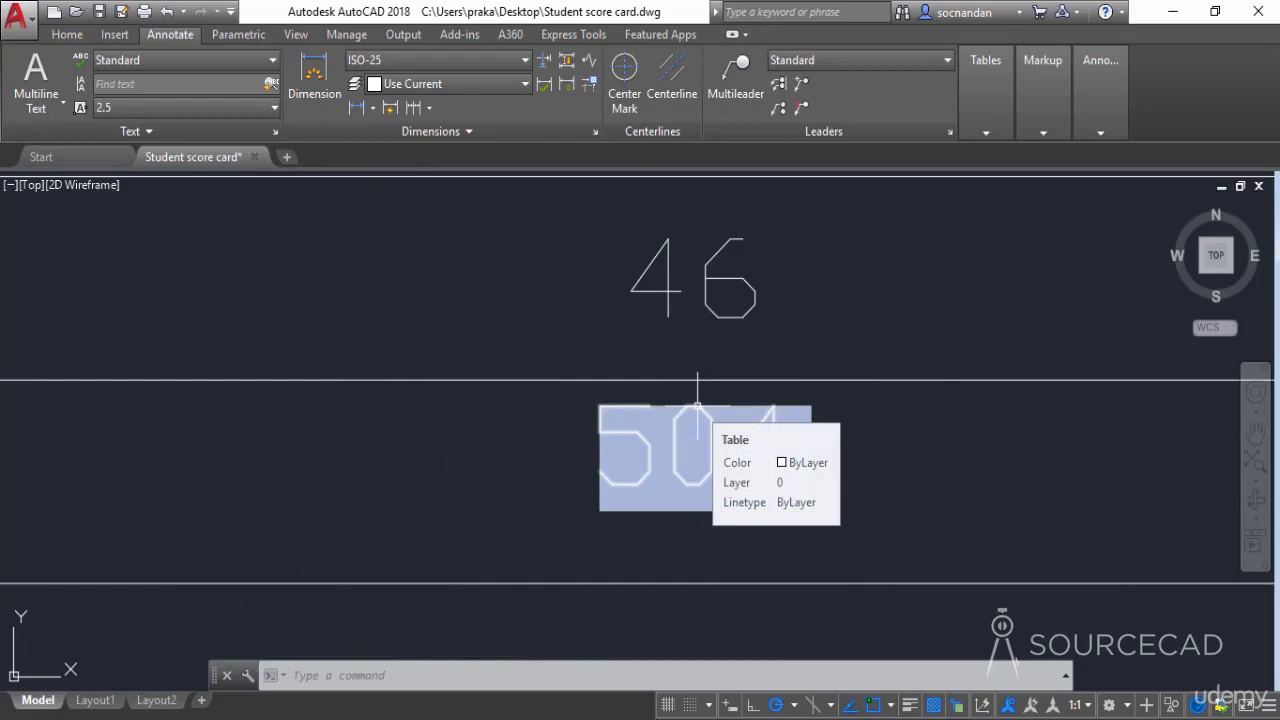
scroll(697, 406, down, 7)
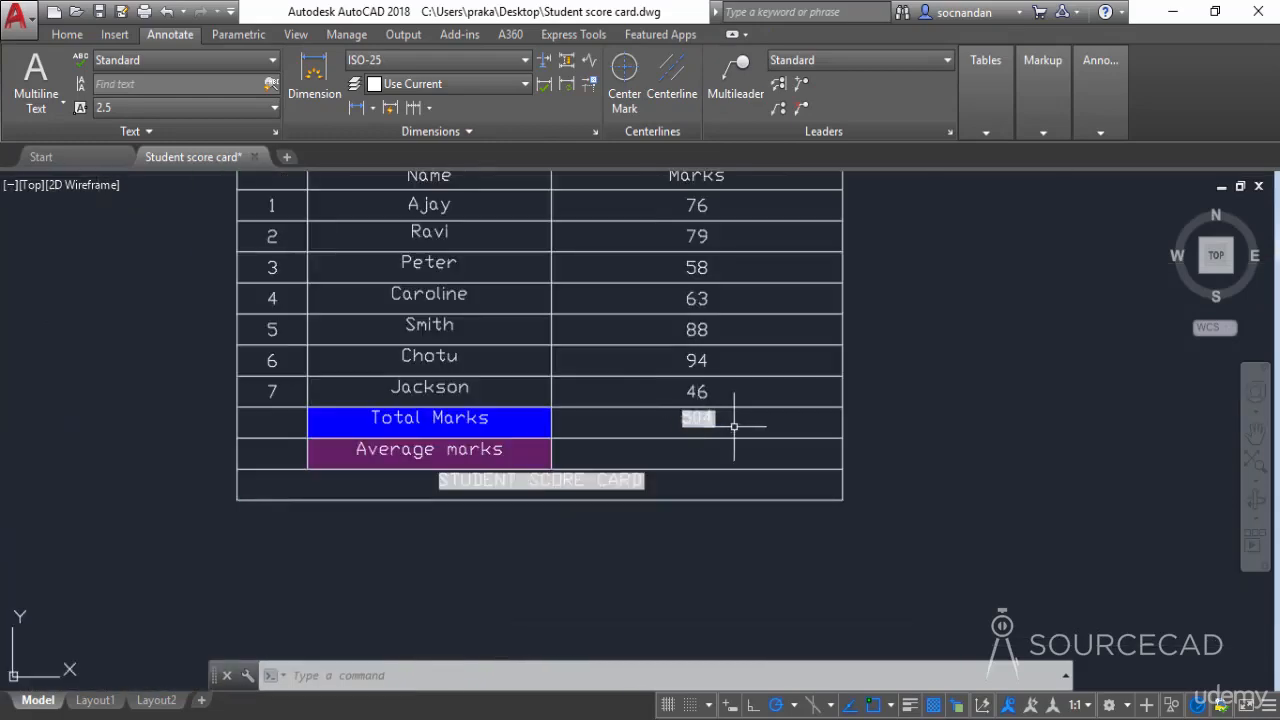
Step: Change the mark in cell C9 to 56 and examine the Total Marks result up close
middle_drag(737, 423, 742, 505)
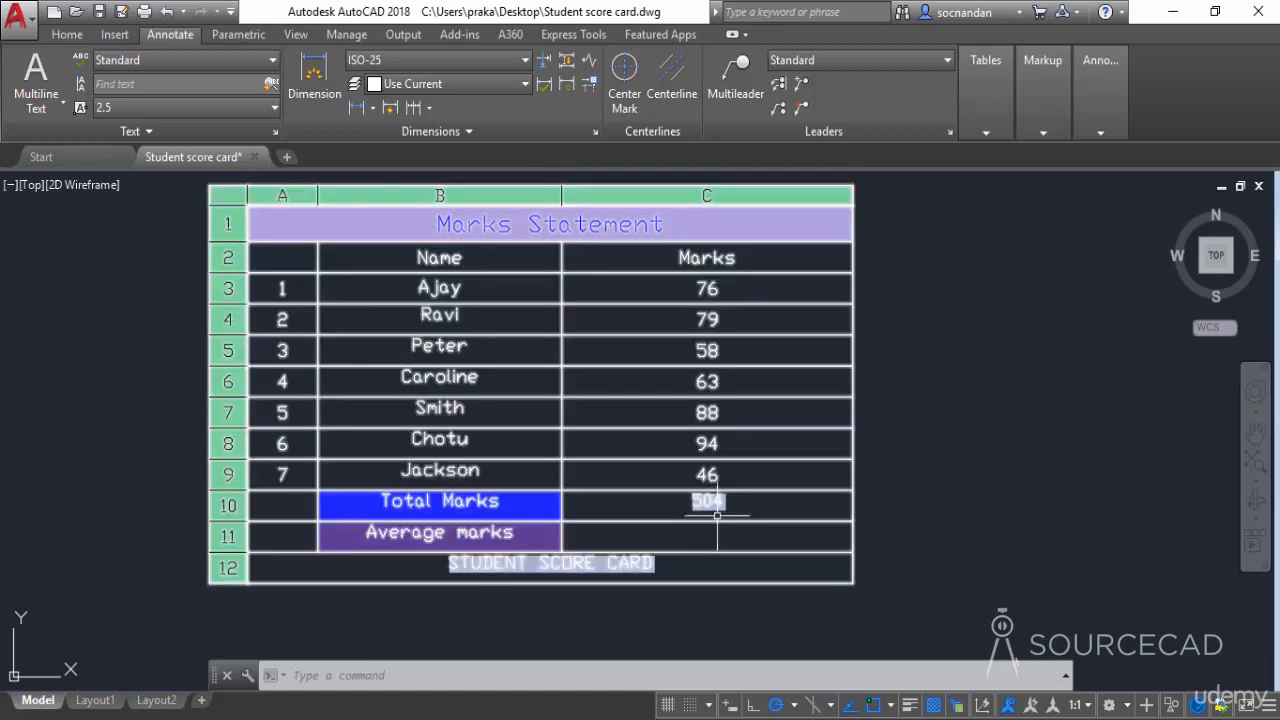
click(726, 474)
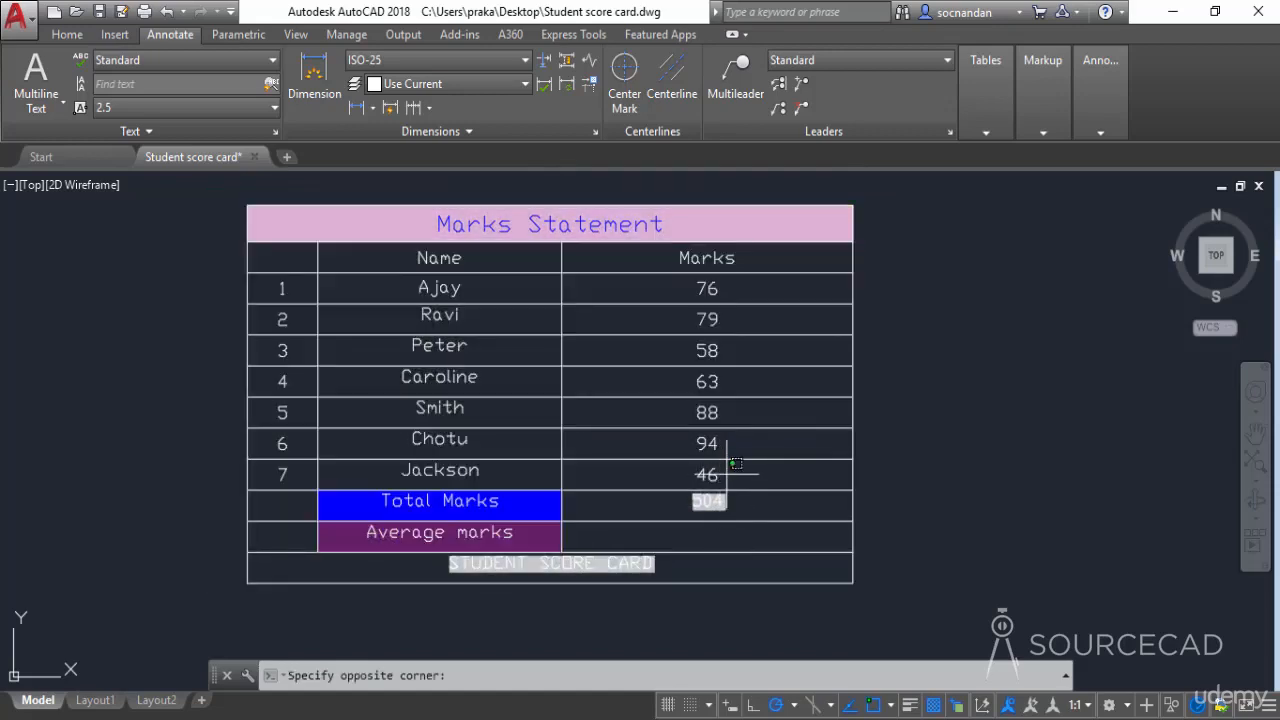
double_click(716, 478)
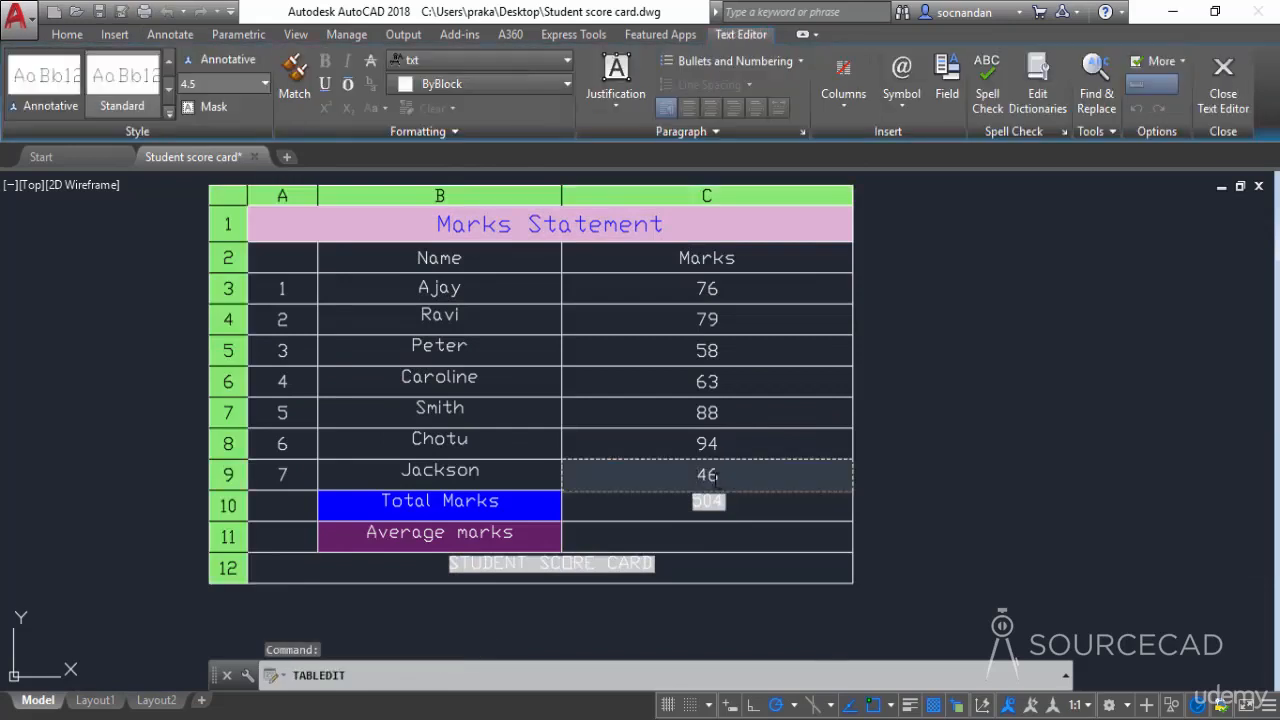
drag(706, 476, 698, 476)
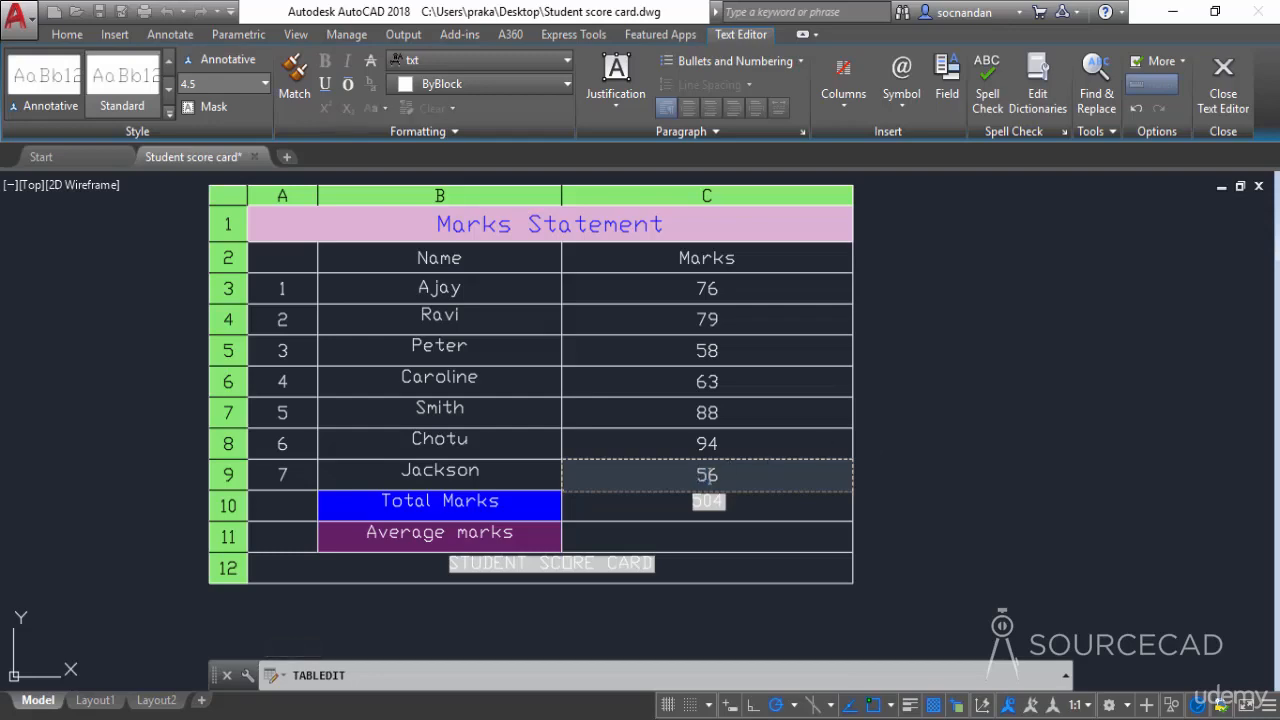
click(914, 429)
scroll(711, 511, up, 8)
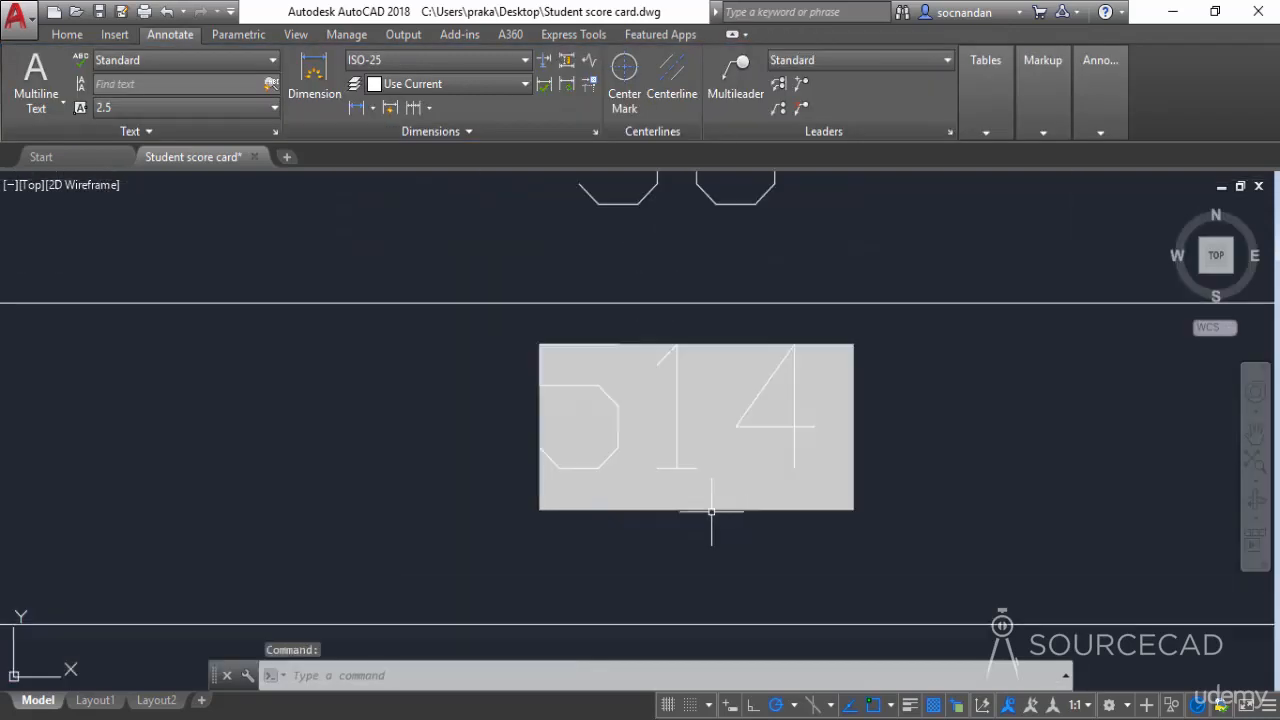
click(680, 425)
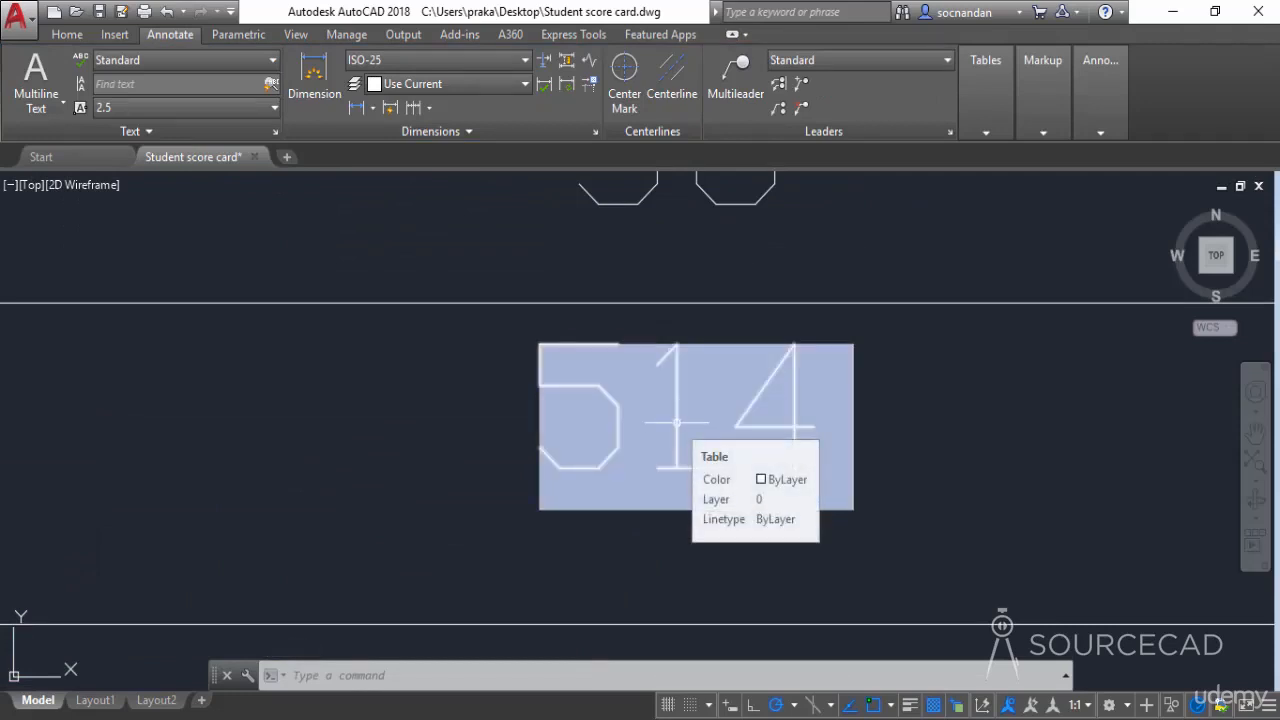
scroll(677, 423, down, 7)
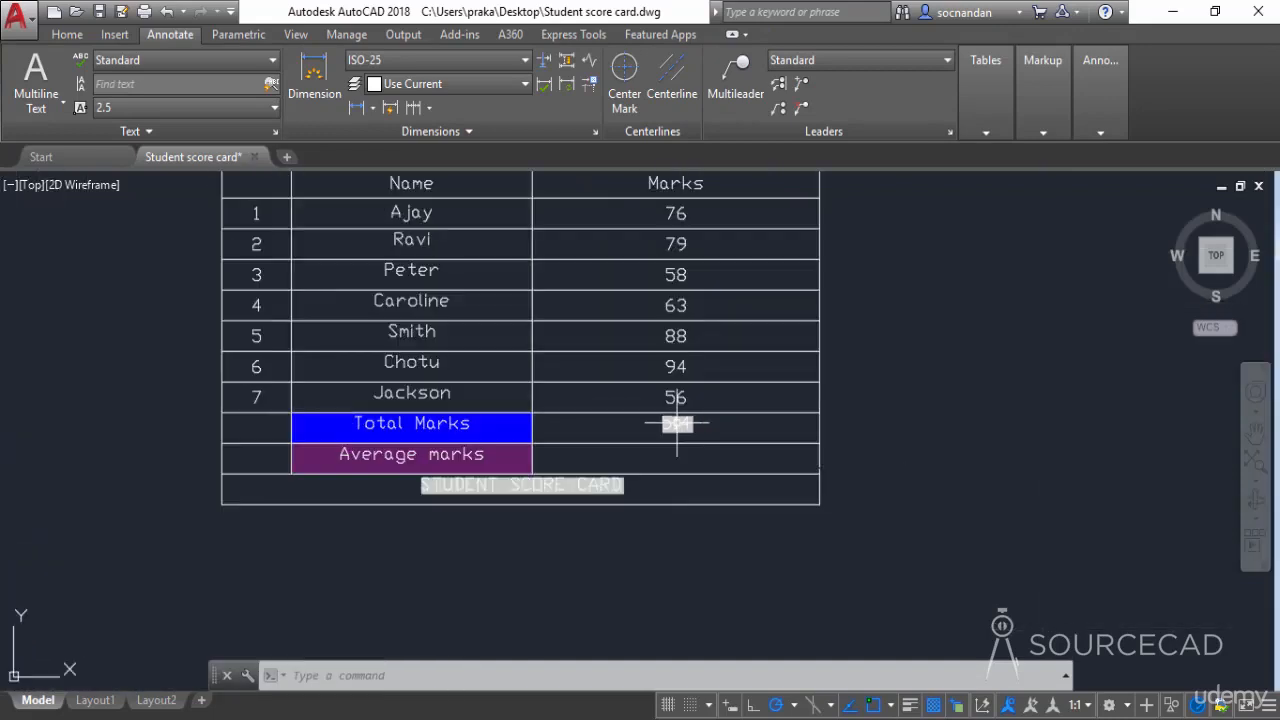
middle_drag(711, 403, 760, 493)
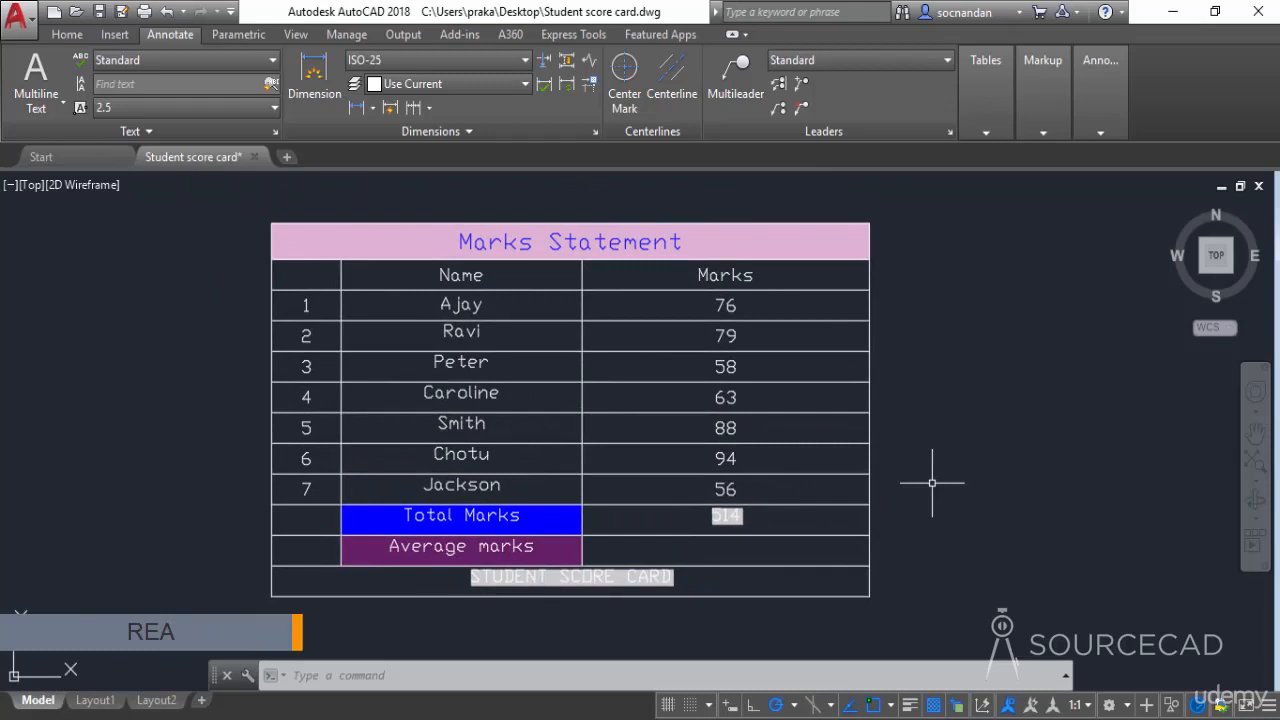
Step: Insert an Average formula over cells C3:C9 in the empty cell beside Average marks and inspect the result
click(672, 563)
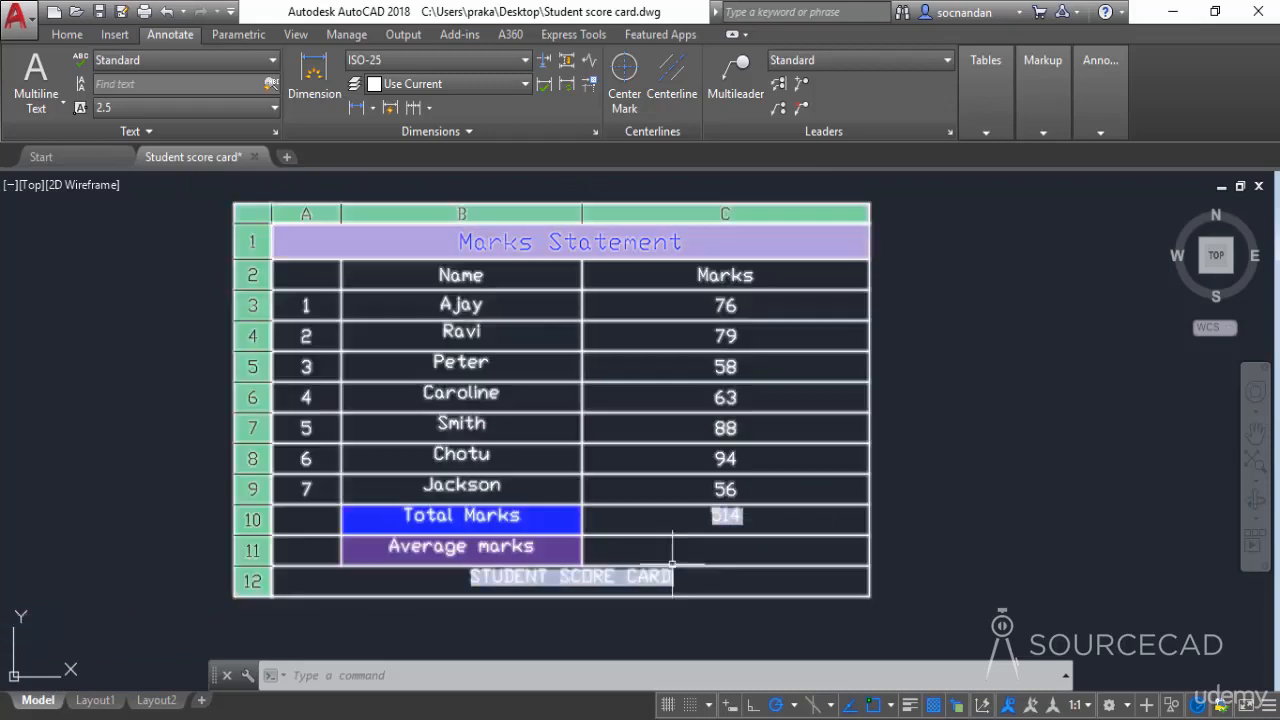
click(775, 549)
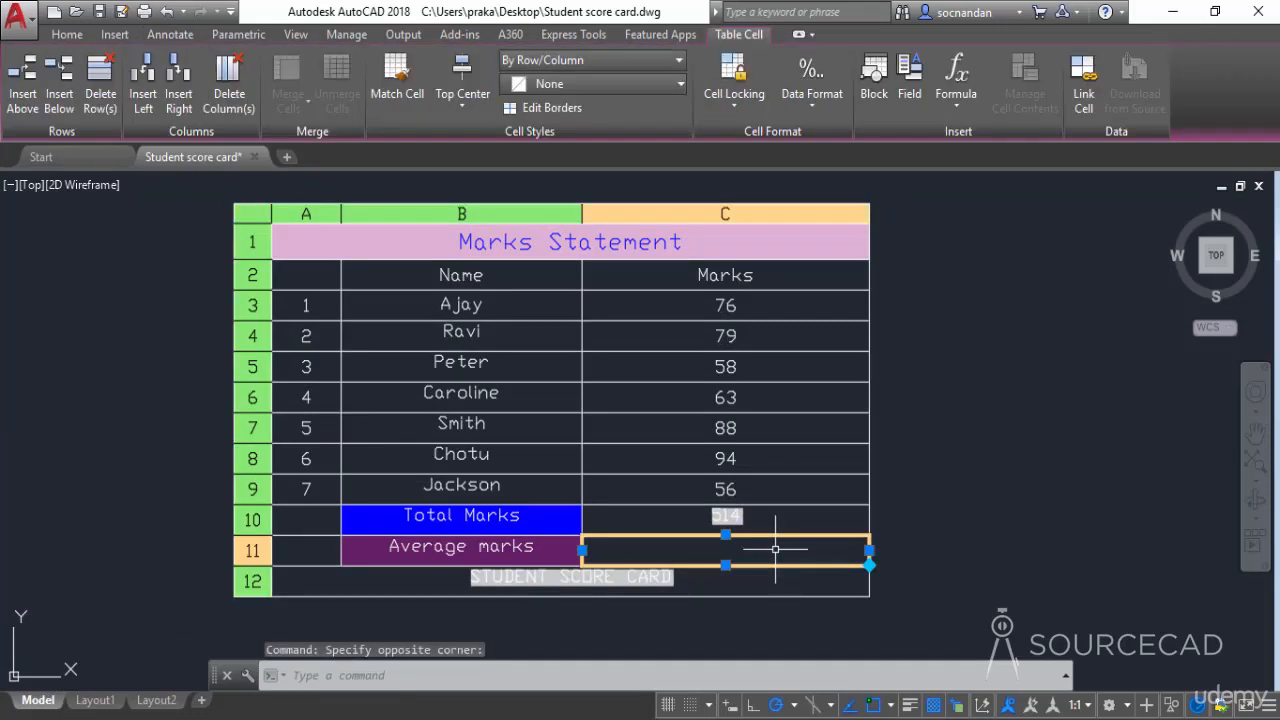
click(978, 86)
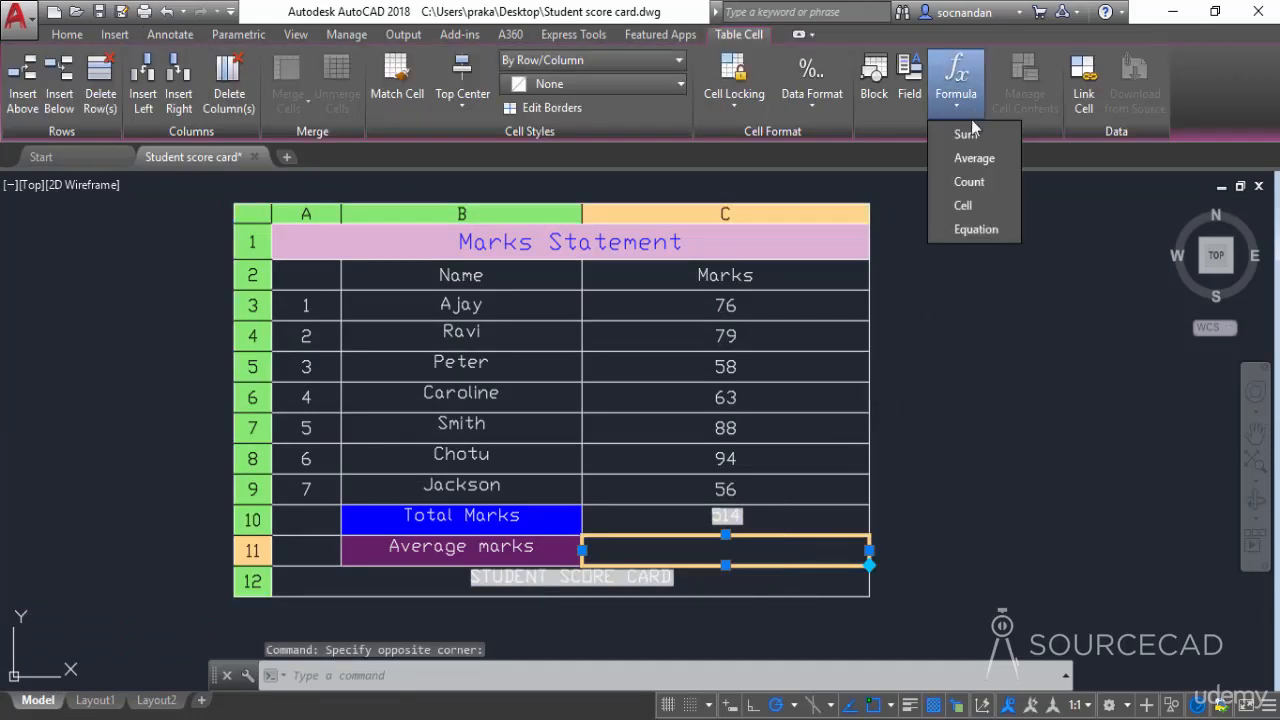
click(978, 160)
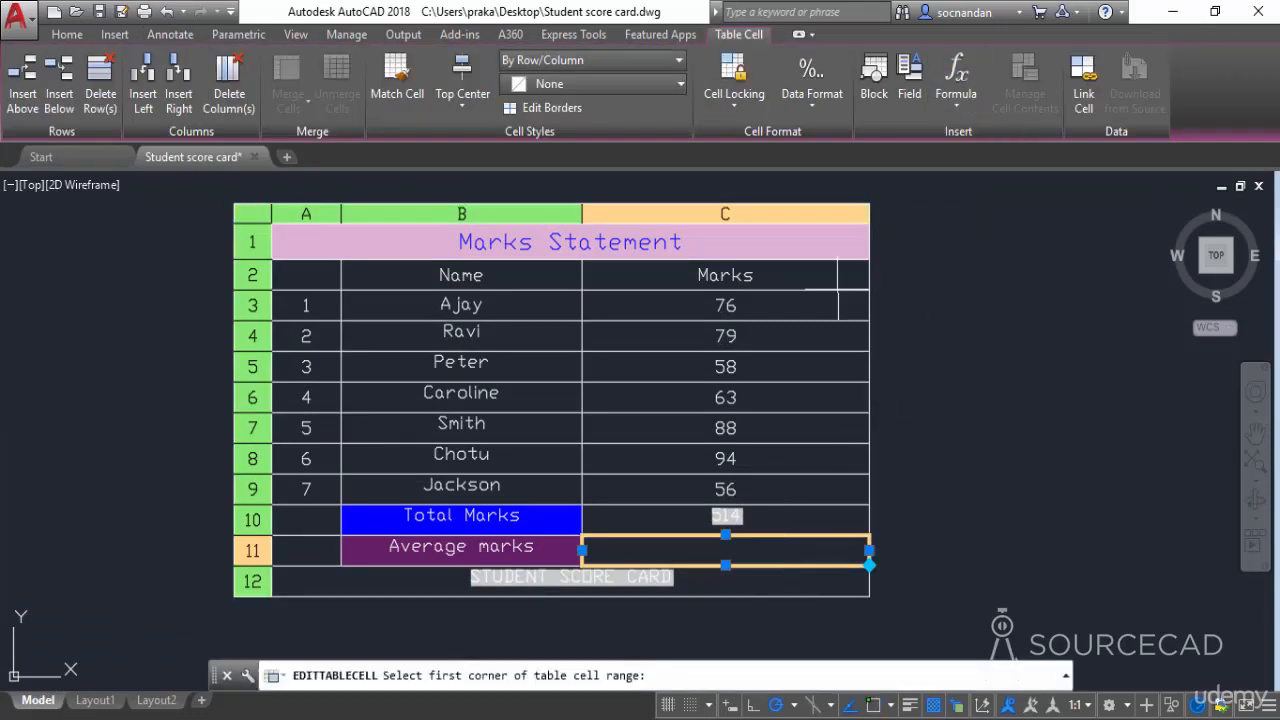
click(812, 307)
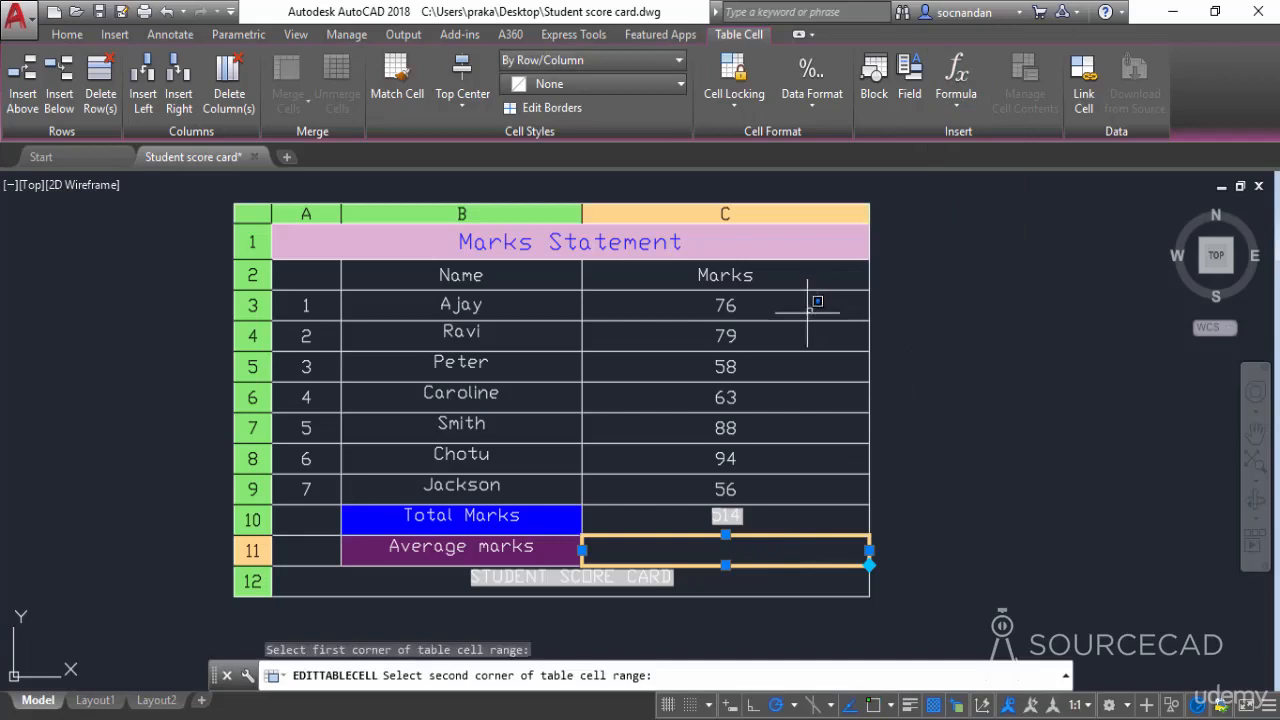
click(666, 489)
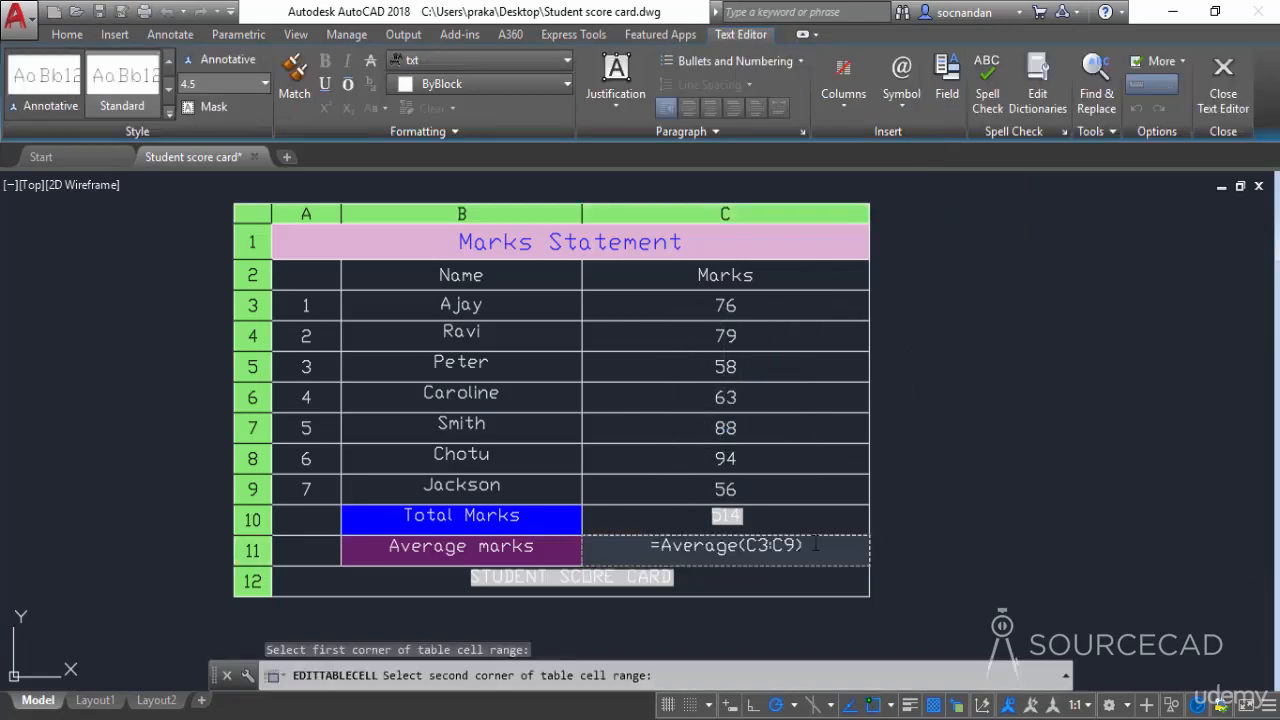
click(936, 479)
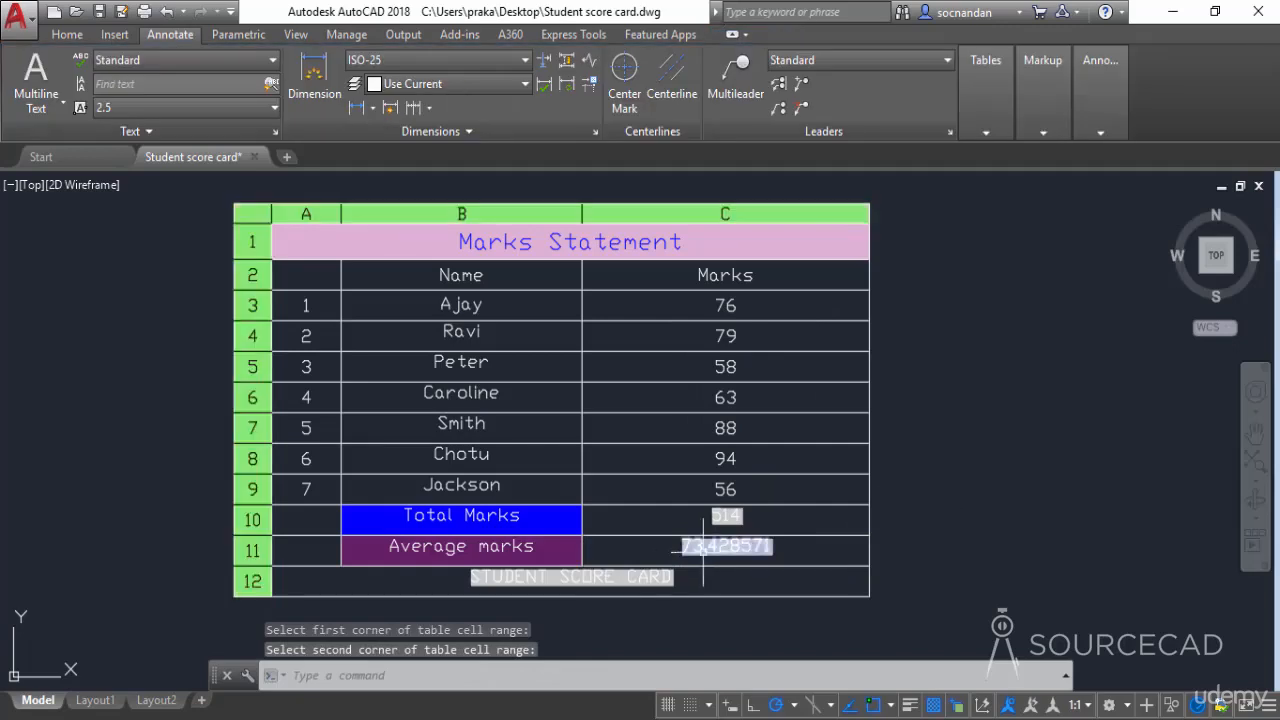
scroll(703, 548, up, 6)
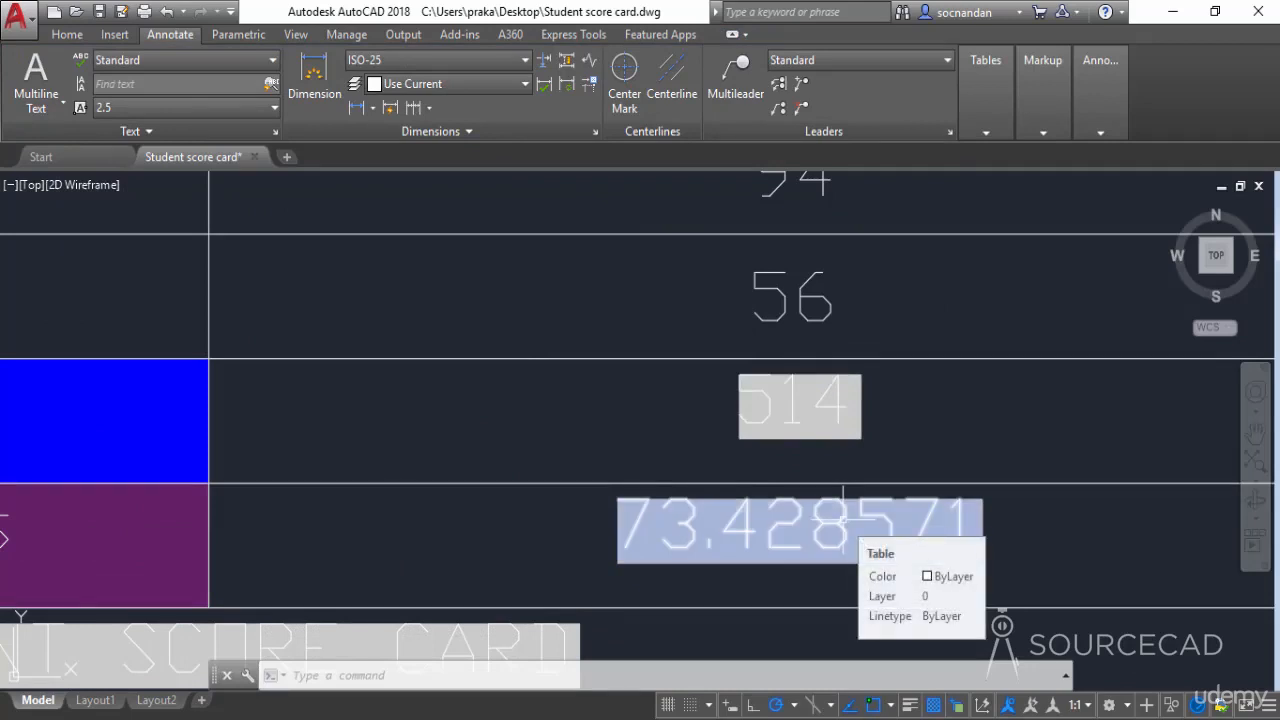
scroll(843, 520, down, 6)
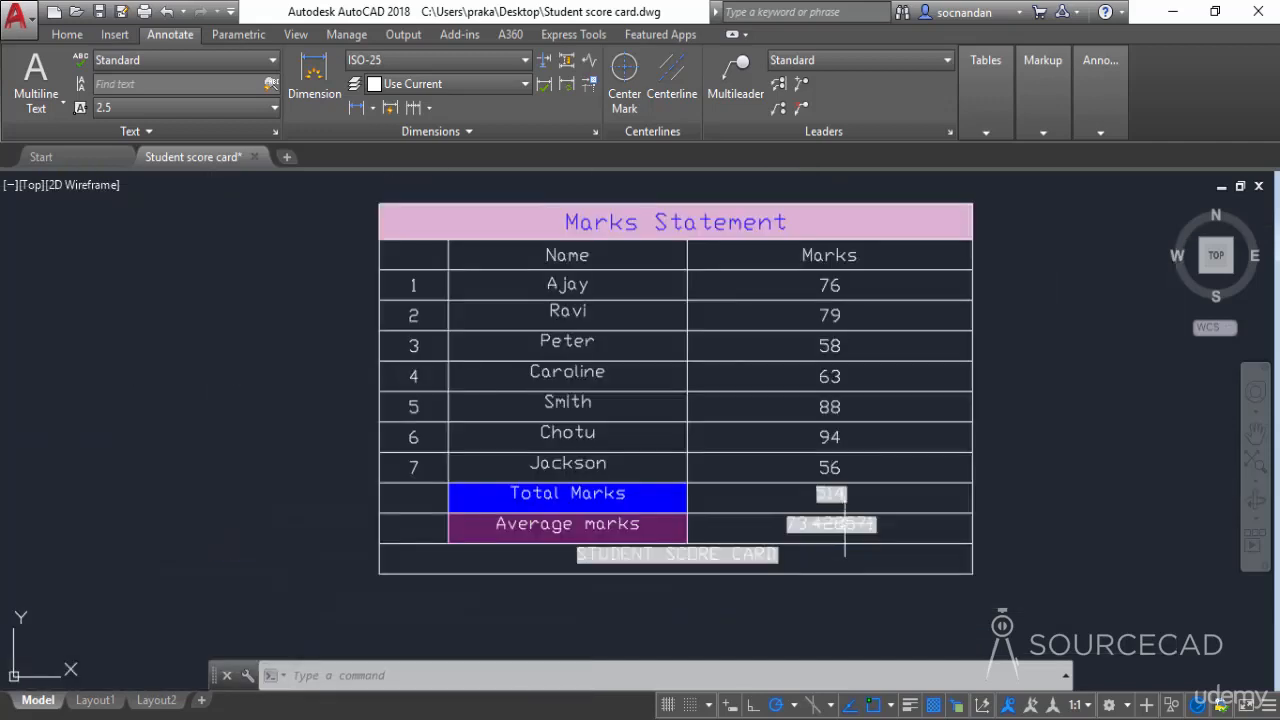
middle_drag(1029, 451, 995, 485)
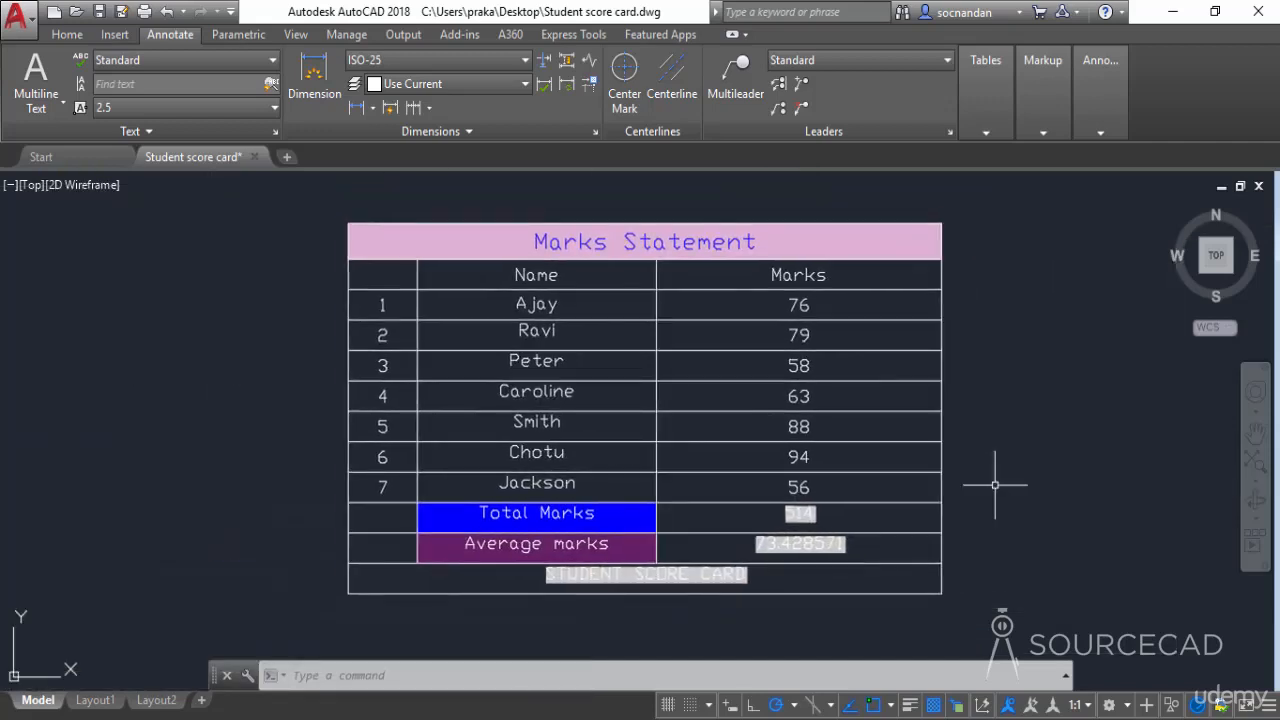